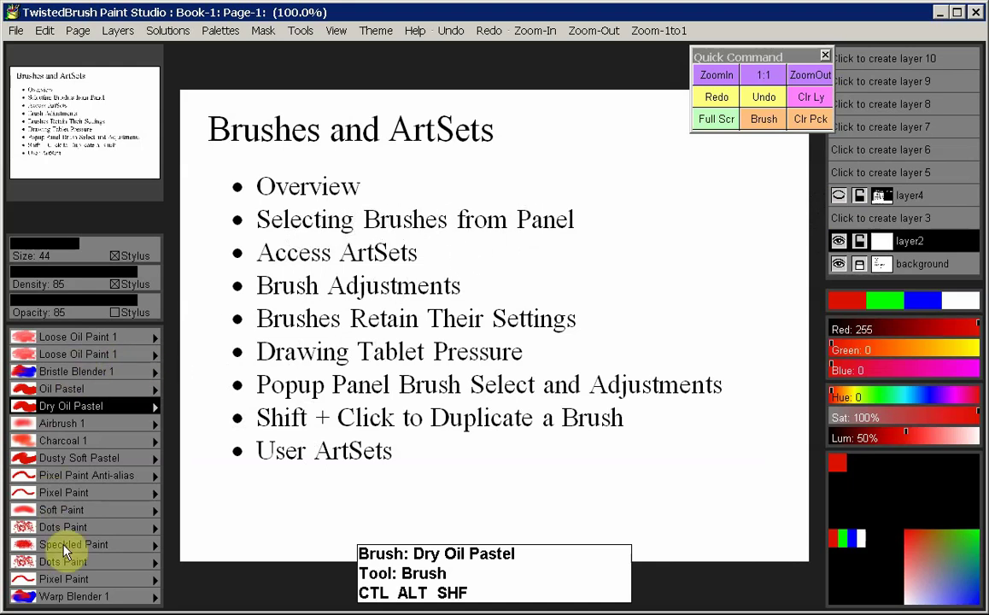
- Paint a test stroke with Charcoal 1 and another with Oil Pastel beside the slide's bullet list
left_click(103, 444)
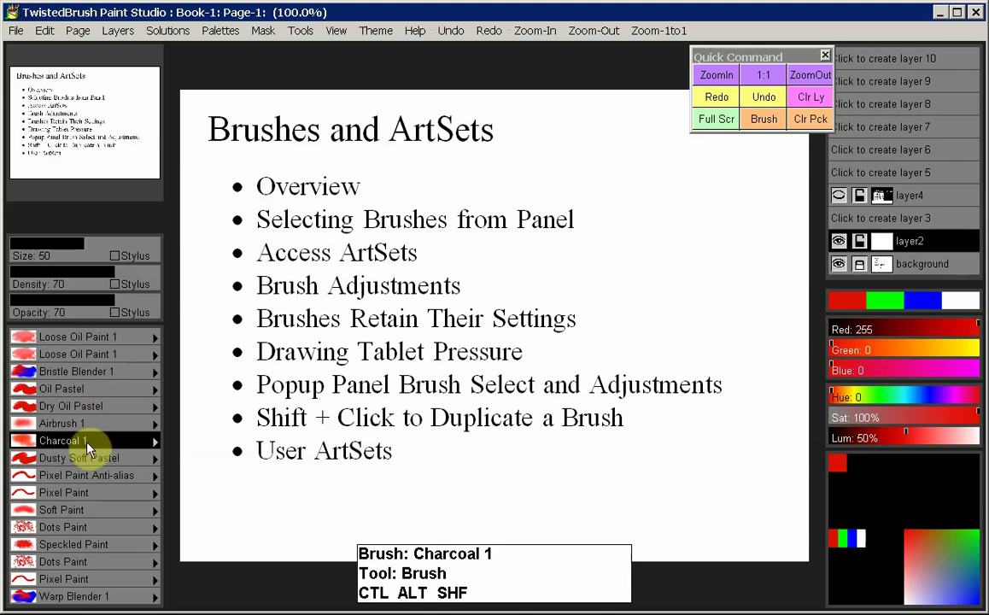
mouse_move(674, 259)
left_mouse_down()
mouse_move(640, 276)
mouse_move(725, 240)
mouse_move(644, 327)
mouse_move(656, 352)
mouse_move(598, 428)
left_mouse_up()
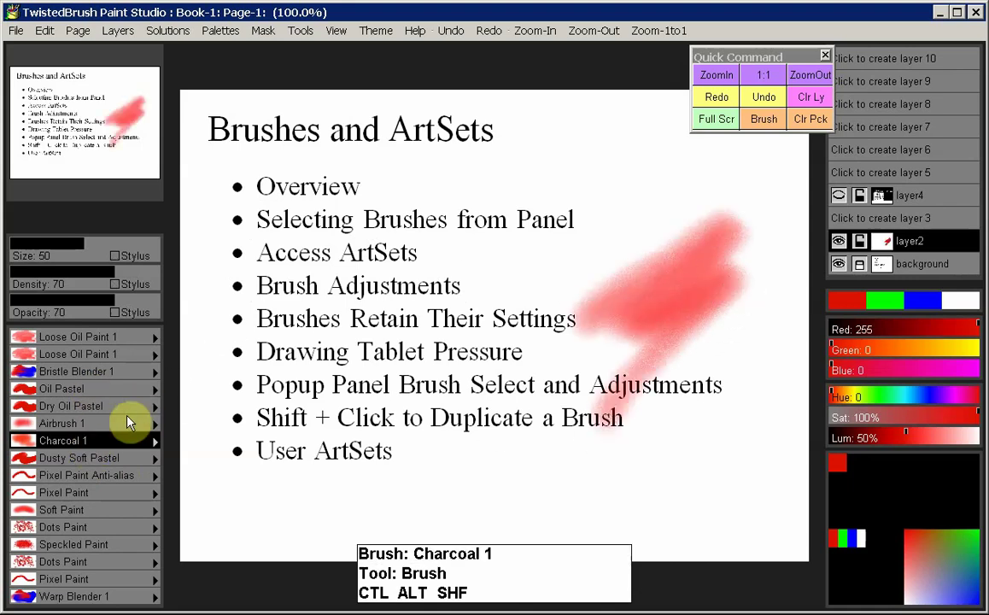
left_click(85, 390)
mouse_move(691, 227)
left_mouse_down()
mouse_move(653, 213)
mouse_move(705, 162)
mouse_move(547, 255)
left_mouse_up()
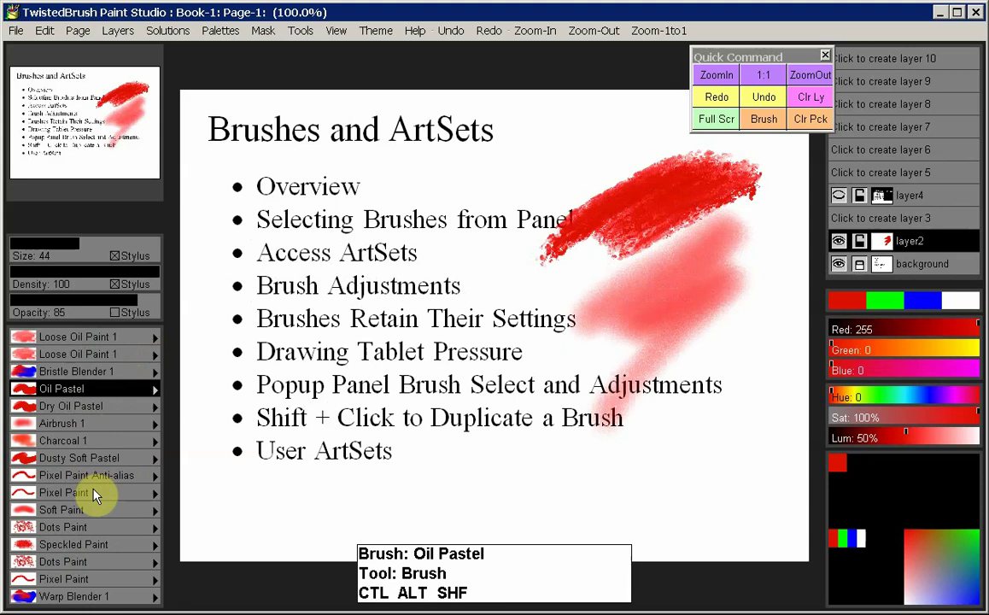
- Replace the Oil Pastel brush shortcut with Slick Oil Pastel and paint a stroke below the existing ones
right_click(107, 395)
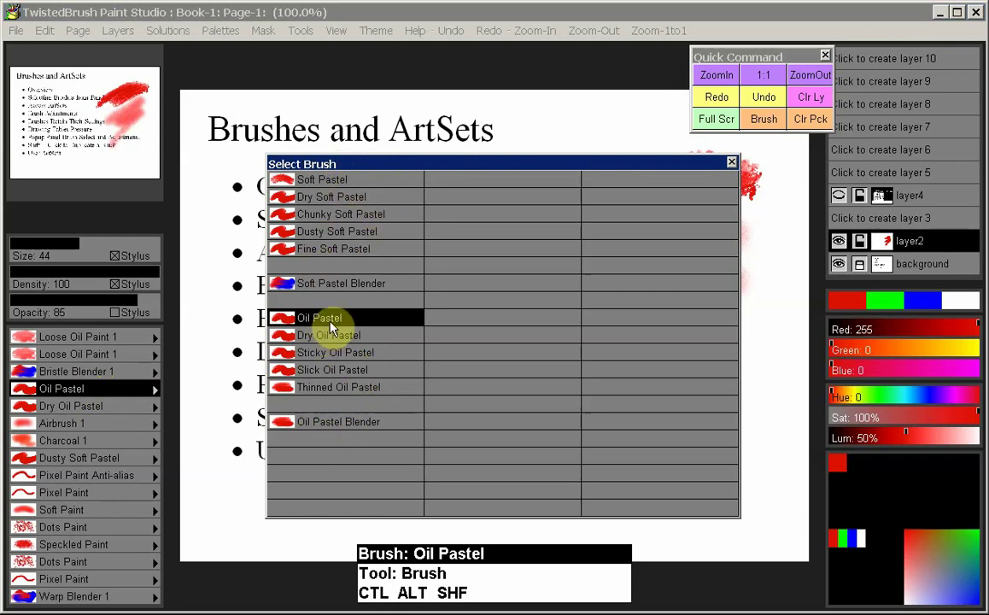
left_click(361, 377)
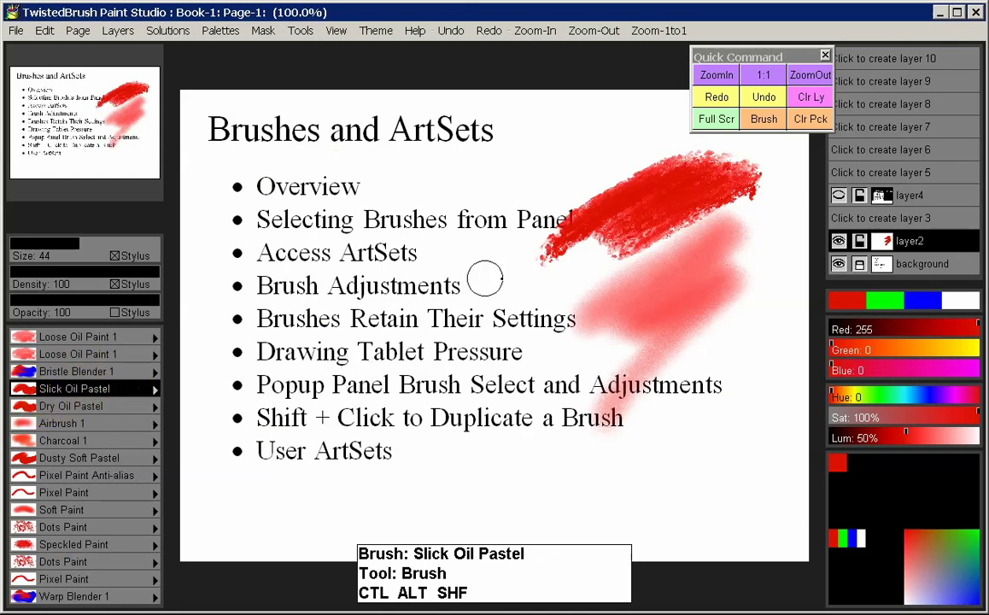
mouse_move(736, 313)
left_mouse_down()
mouse_move(677, 365)
mouse_move(674, 434)
mouse_move(746, 355)
mouse_move(669, 358)
mouse_move(617, 425)
mouse_move(645, 404)
mouse_move(588, 466)
left_mouse_up()
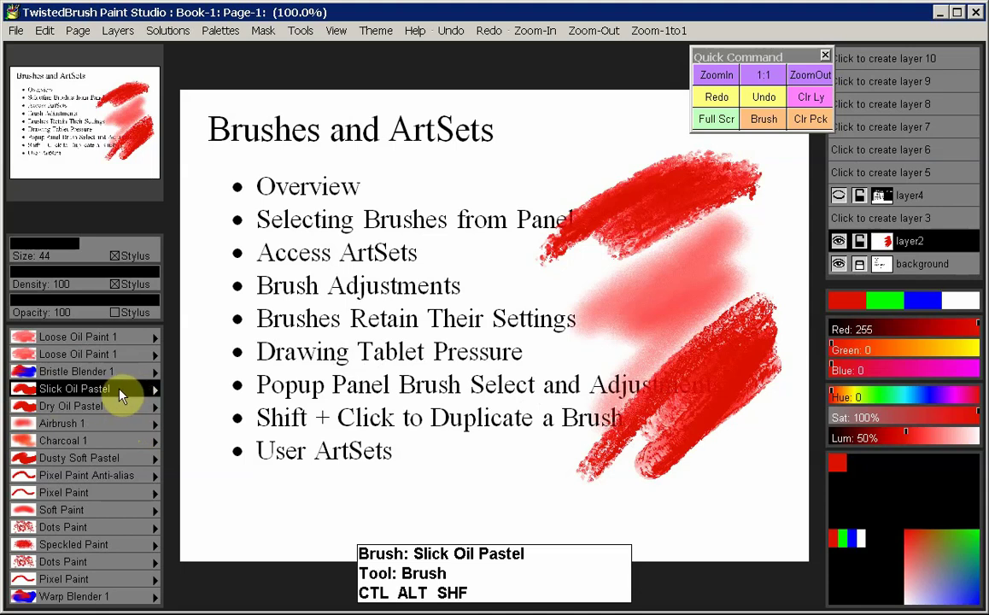
- Load Warp Blender 2 from the Blenders ArtSet into the Slick Oil Pastel shortcut and smear the painted strokes
right_click(121, 396)
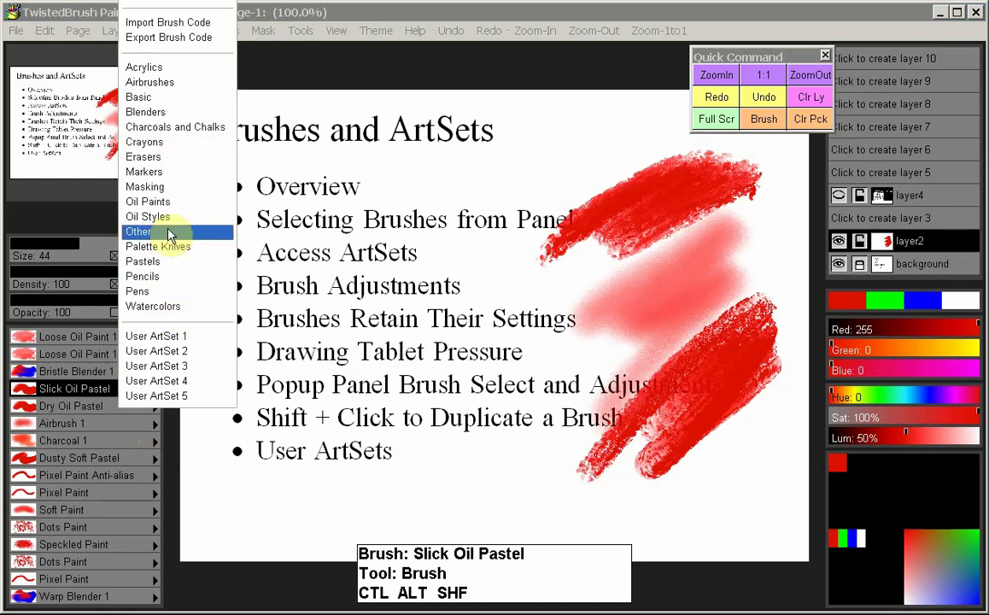
left_click(167, 115)
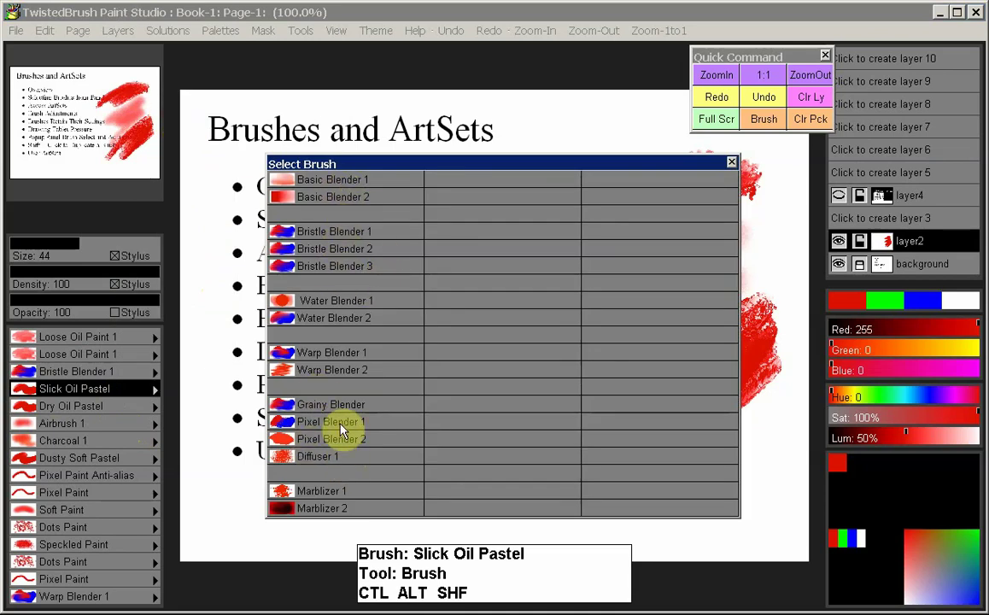
left_click(351, 374)
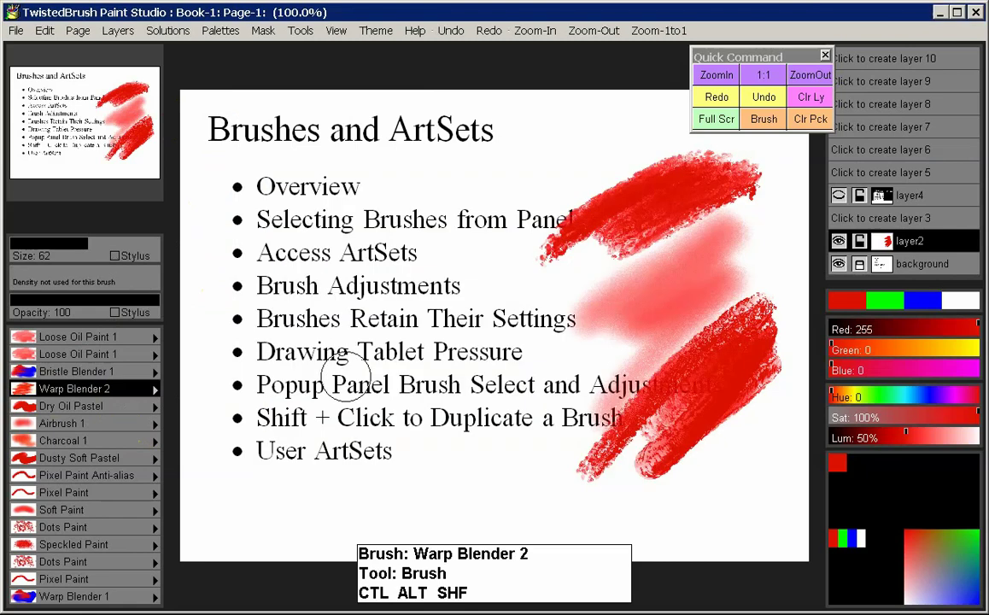
mouse_move(695, 335)
left_mouse_down()
mouse_move(574, 316)
mouse_move(572, 193)
mouse_move(636, 192)
mouse_move(640, 350)
mouse_move(684, 419)
left_mouse_up()
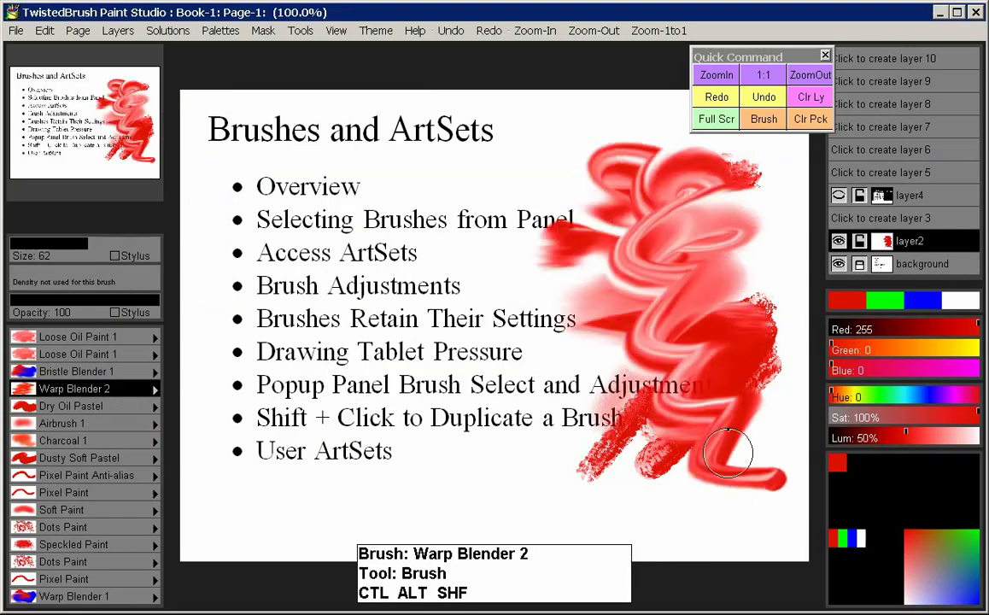
- Close the brush selection without changing the brush and clear all paint from layer2
left_click(104, 394)
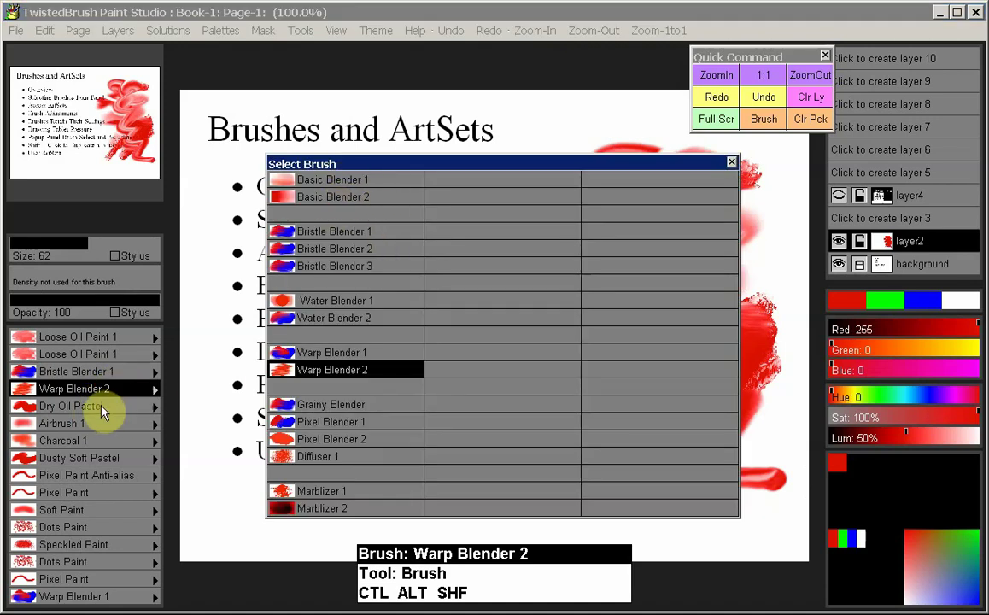
left_click(732, 162)
left_click(811, 97)
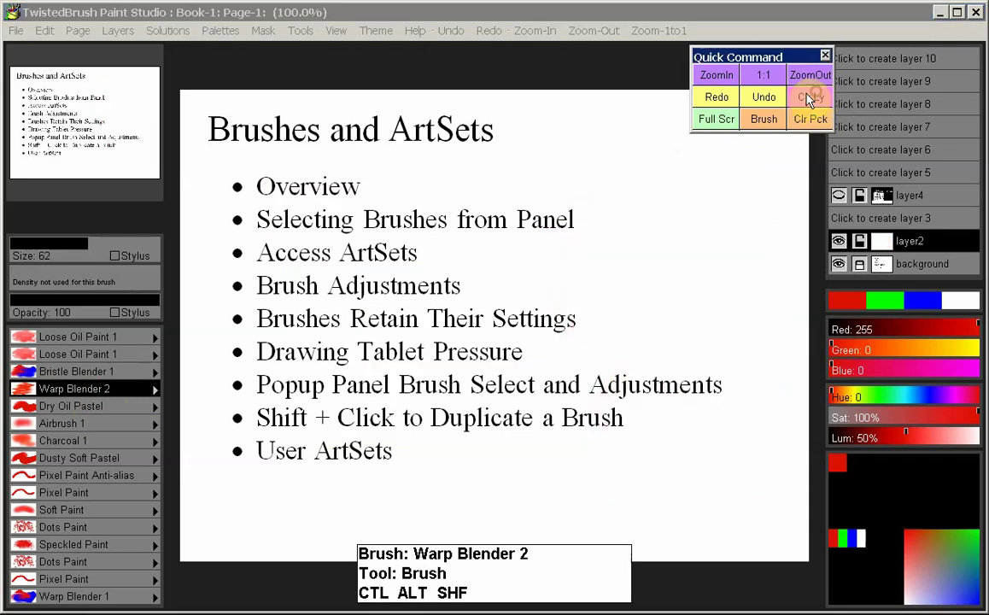
- Replace the Dry Oil Pastel shortcut with Oil Pastel and paint a stroke beside the bullet list
left_click(85, 406)
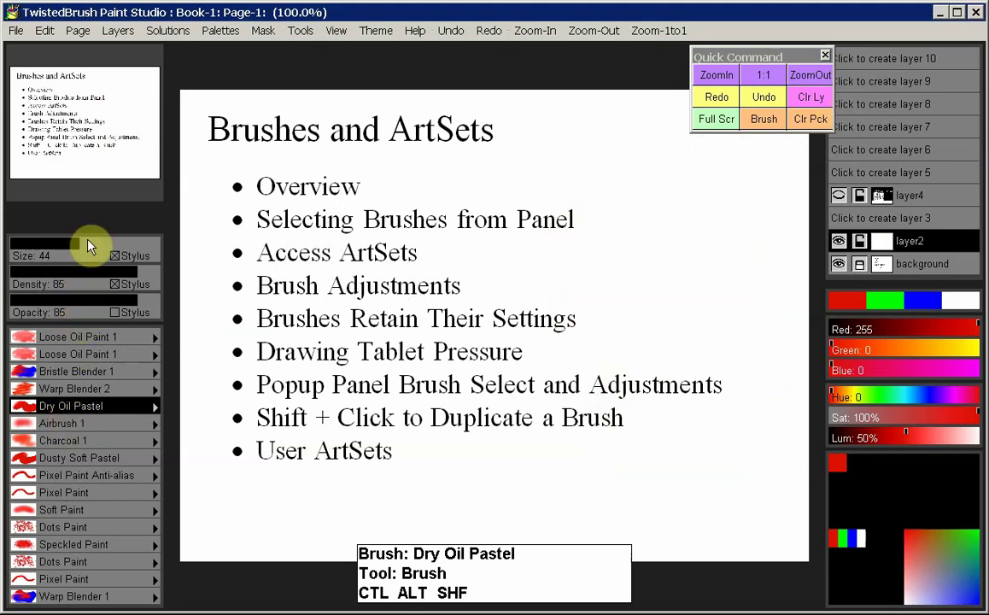
right_click(120, 407)
left_click(343, 318)
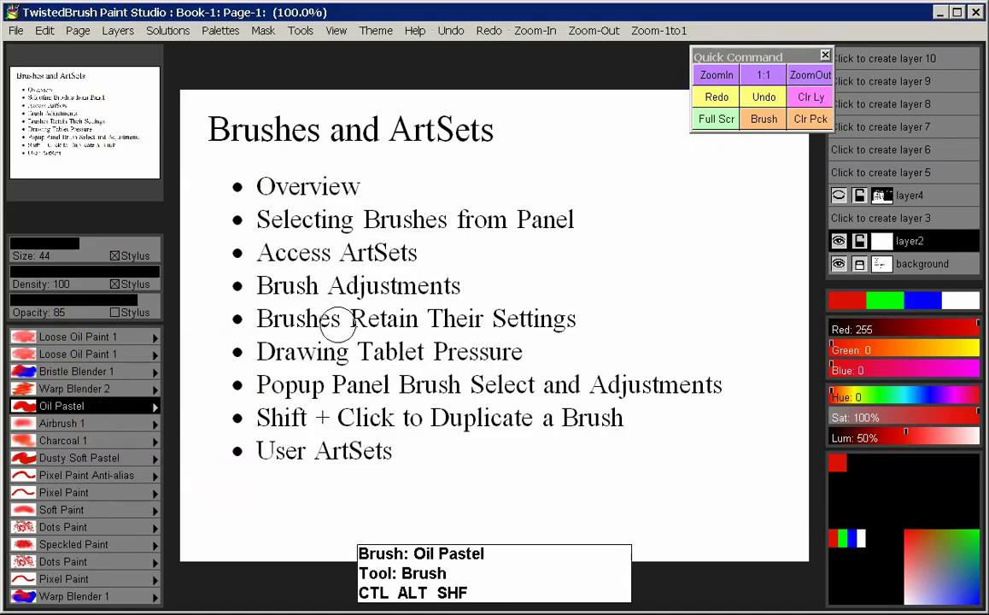
mouse_move(722, 231)
left_mouse_down()
mouse_move(654, 275)
mouse_move(639, 319)
mouse_move(651, 335)
mouse_move(636, 388)
left_mouse_up()
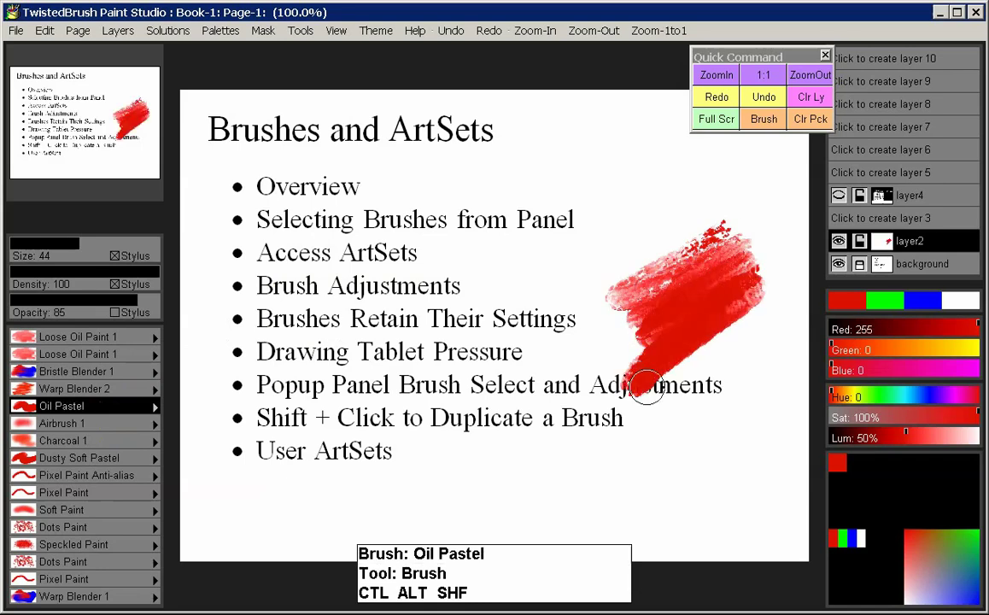
- Paint one Oil Pastel stroke with the size enlarged to about 98 and another with the density reduced to 55
left_click(98, 243)
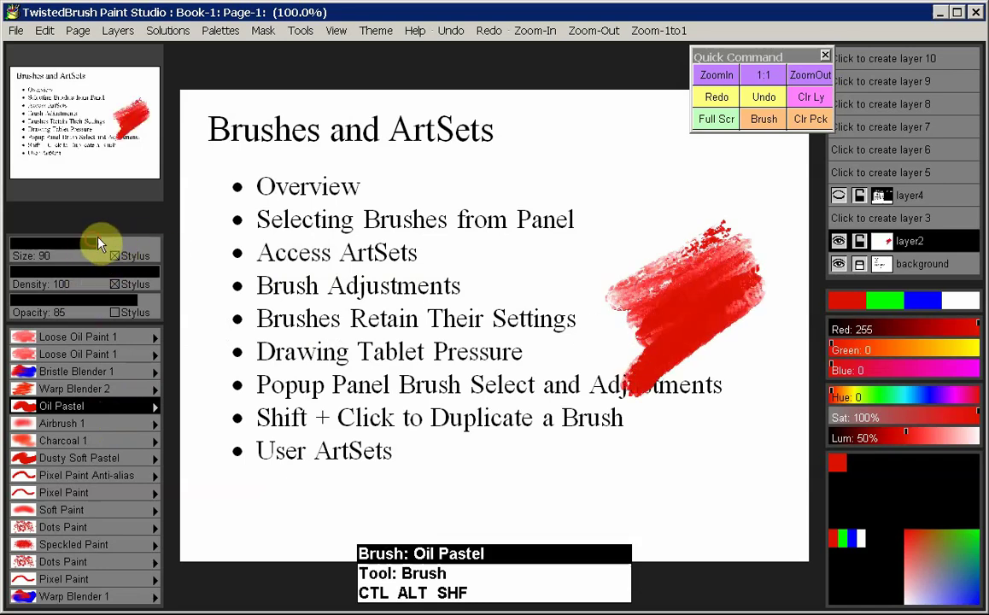
mouse_move(709, 181)
left_mouse_down()
mouse_move(658, 256)
mouse_move(474, 333)
left_mouse_up()
left_click(94, 273)
mouse_move(702, 401)
left_mouse_down()
mouse_move(620, 475)
mouse_move(570, 475)
mouse_move(569, 489)
mouse_move(524, 469)
mouse_move(528, 371)
left_mouse_up()
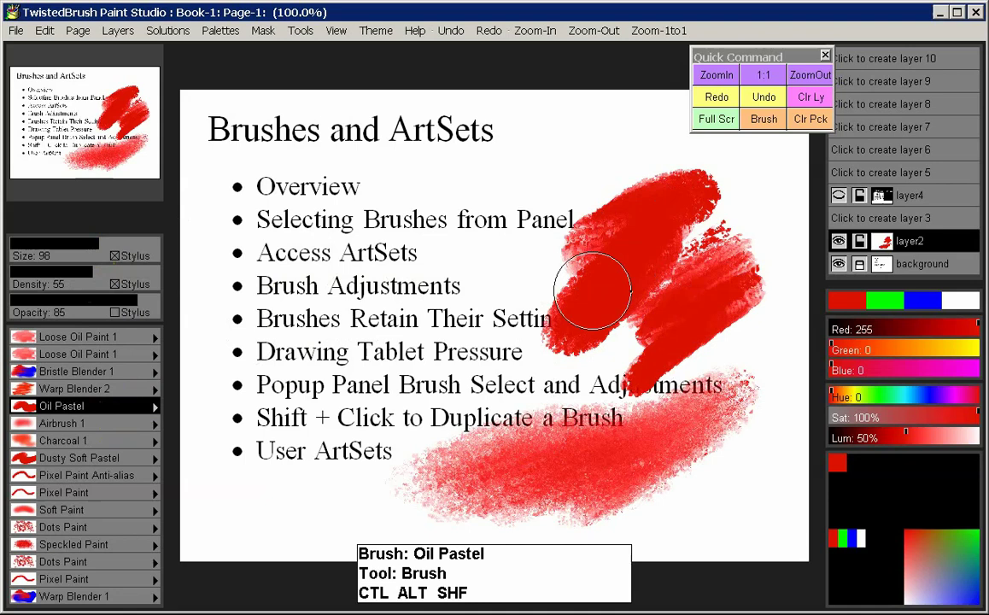
- Set Oil Pastel's size to 156 and density to 81, and paint a broad stroke over the bullet text
left_click_drag(82, 275, 132, 274)
left_click(103, 248)
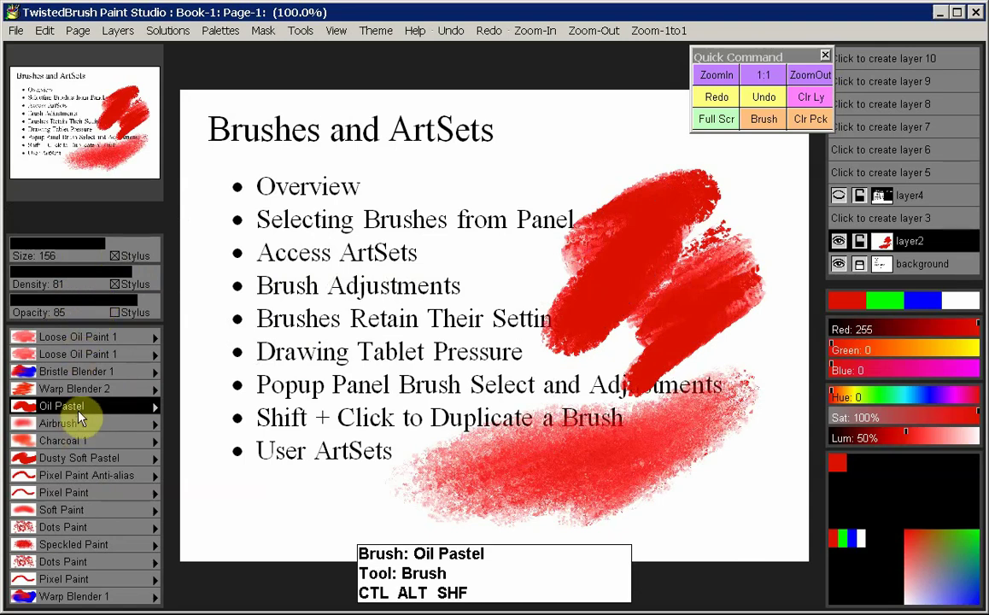
left_click(106, 272)
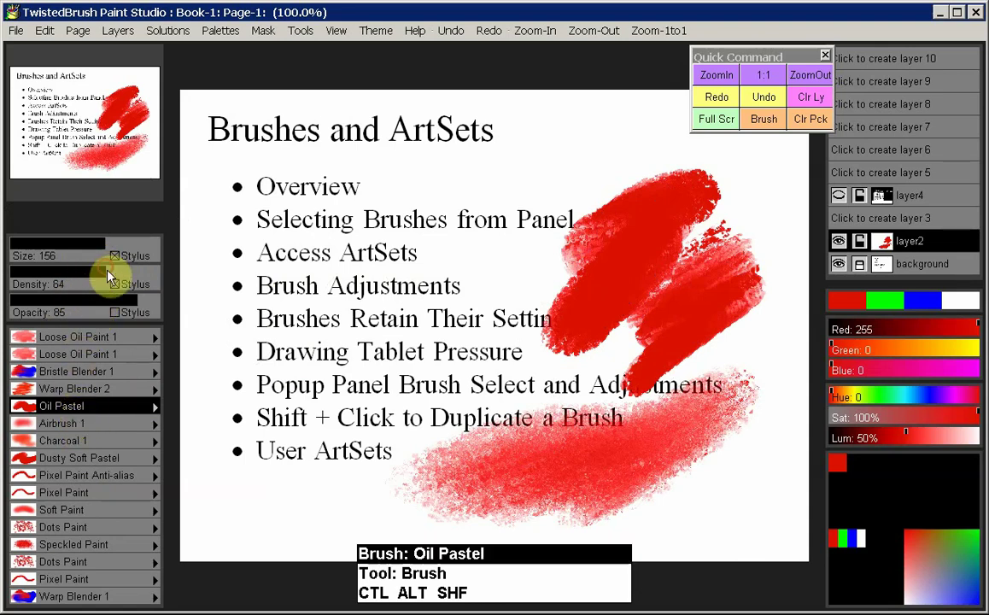
left_click_drag(128, 272, 133, 278)
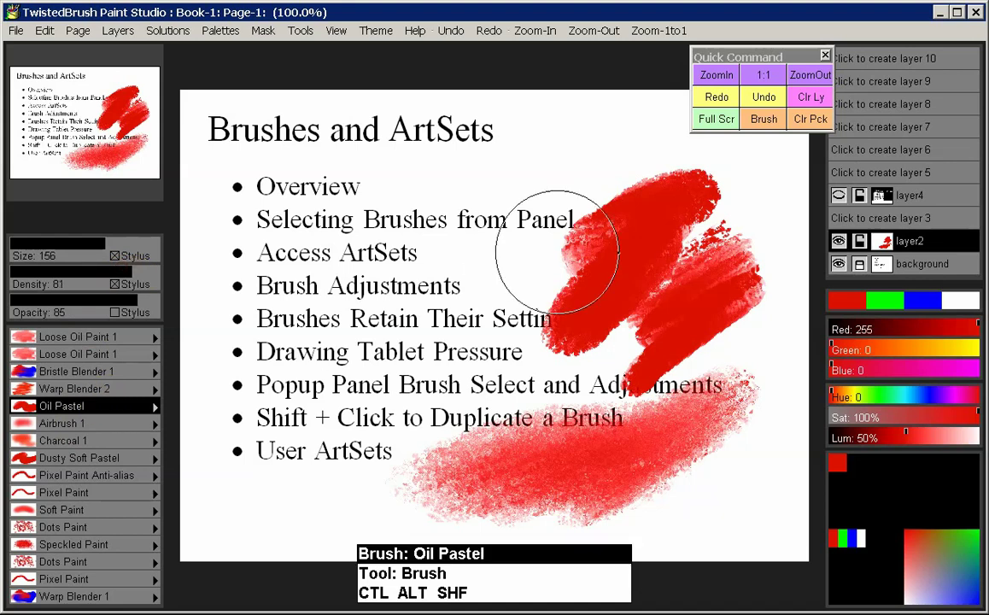
left_click_drag(505, 231, 512, 263)
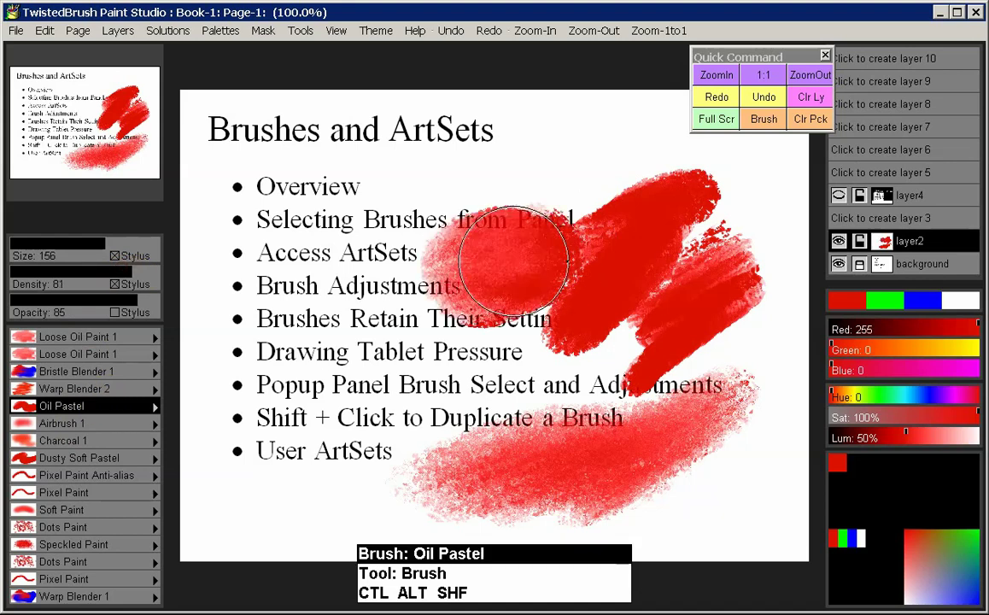
- Alternate between two brushes, setting Warp Blender 2's size to 23, Oil Pastel's to 30, and Warp Blender 2's to 46
left_click(86, 389)
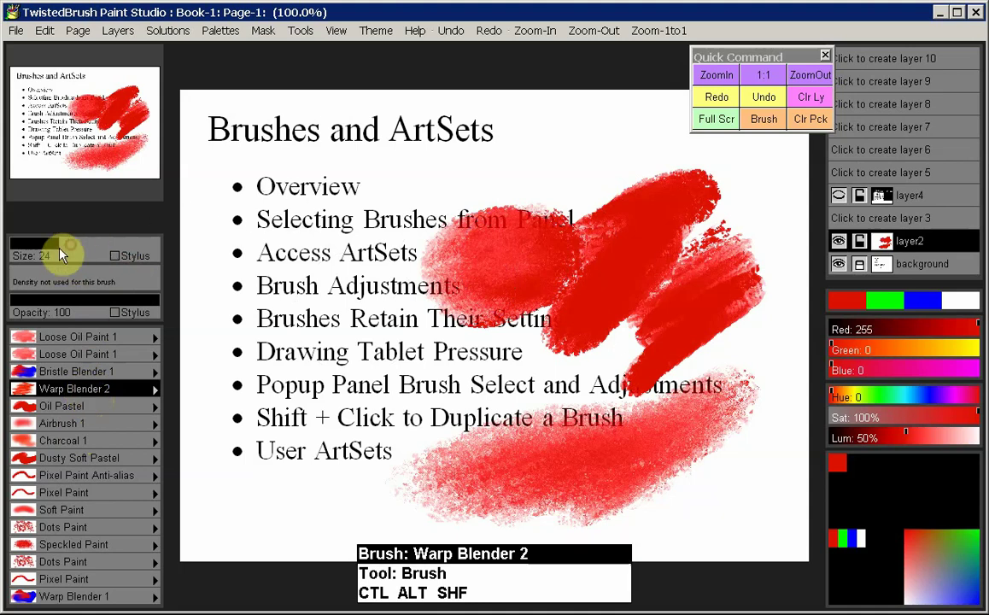
left_click_drag(67, 248, 57, 245)
left_click(69, 407)
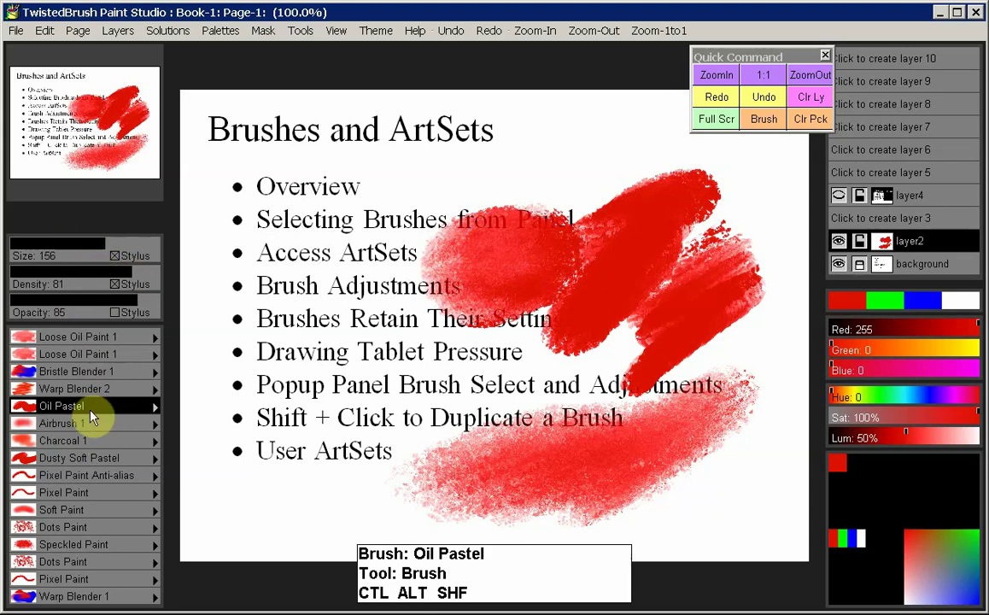
left_click_drag(101, 254, 53, 255)
left_click(77, 389)
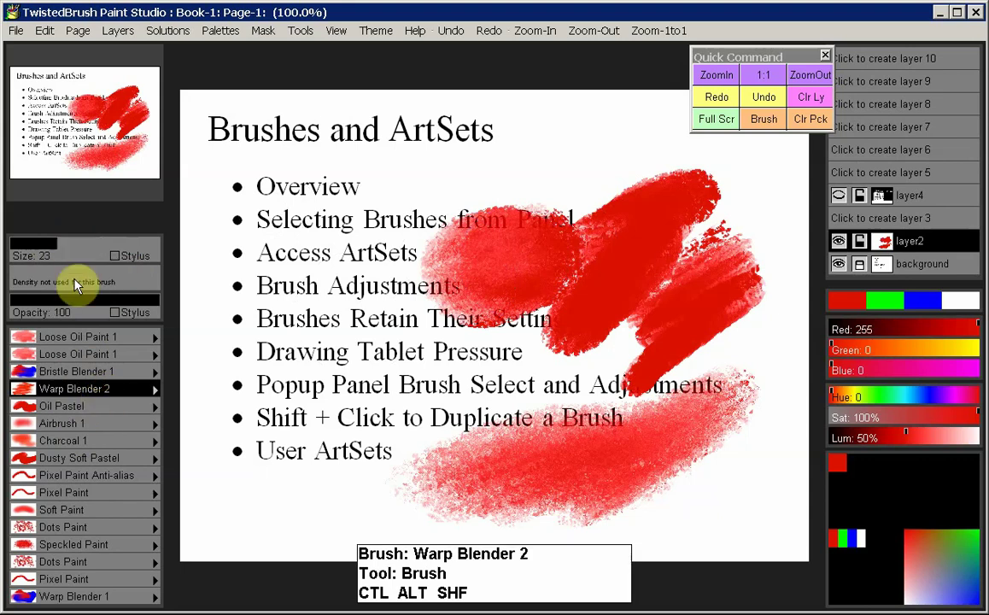
left_click_drag(70, 248, 80, 248)
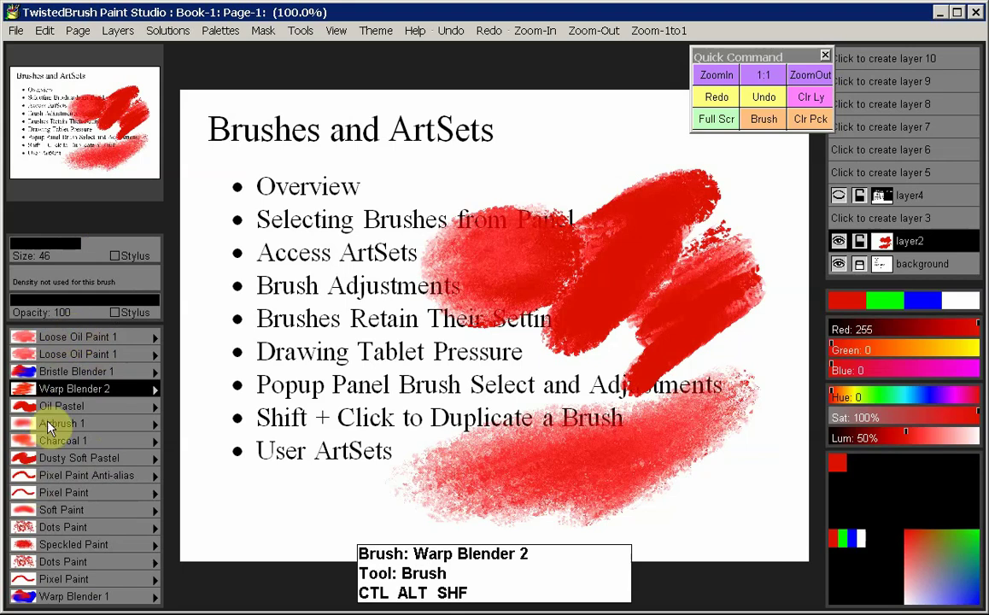
- Reselect the Oil Pastel brush and clear the painted strokes from layer2
left_click(89, 408)
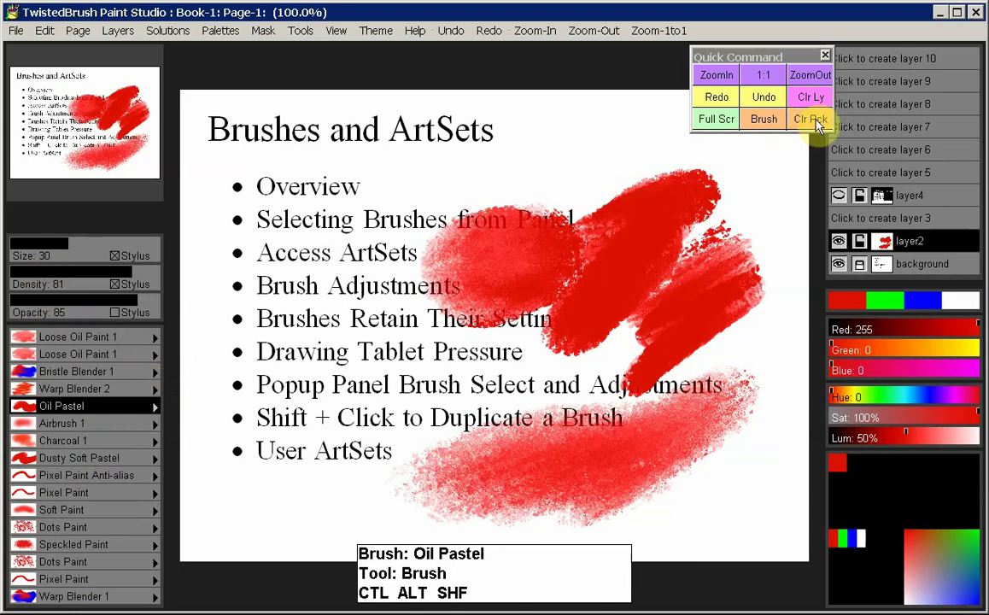
left_click(811, 97)
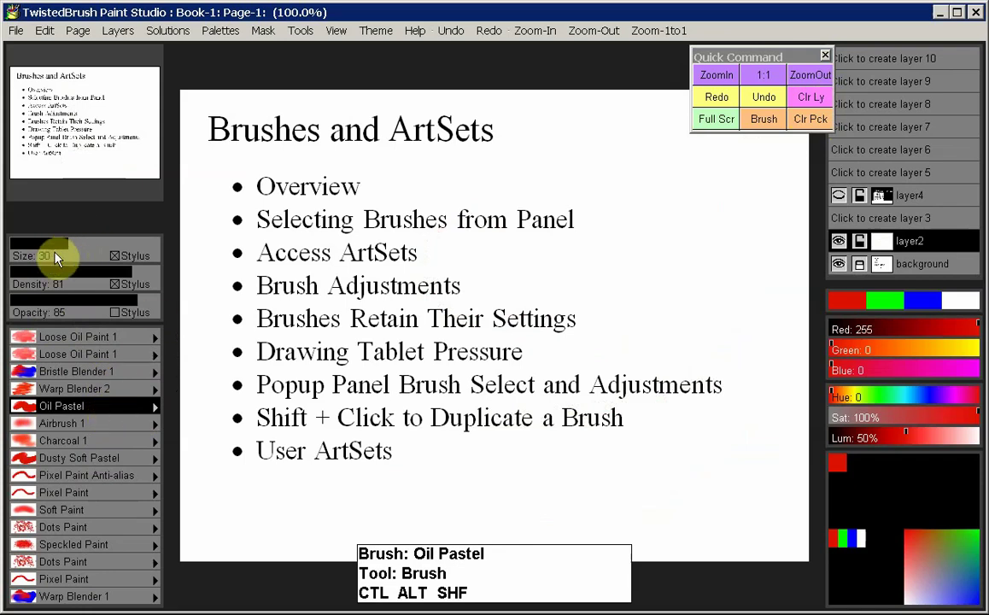
- Reload Oil Pastel at size 44 with stylus pressure controlling only density, paint a long stroke down the page, and clear it
left_click(104, 409)
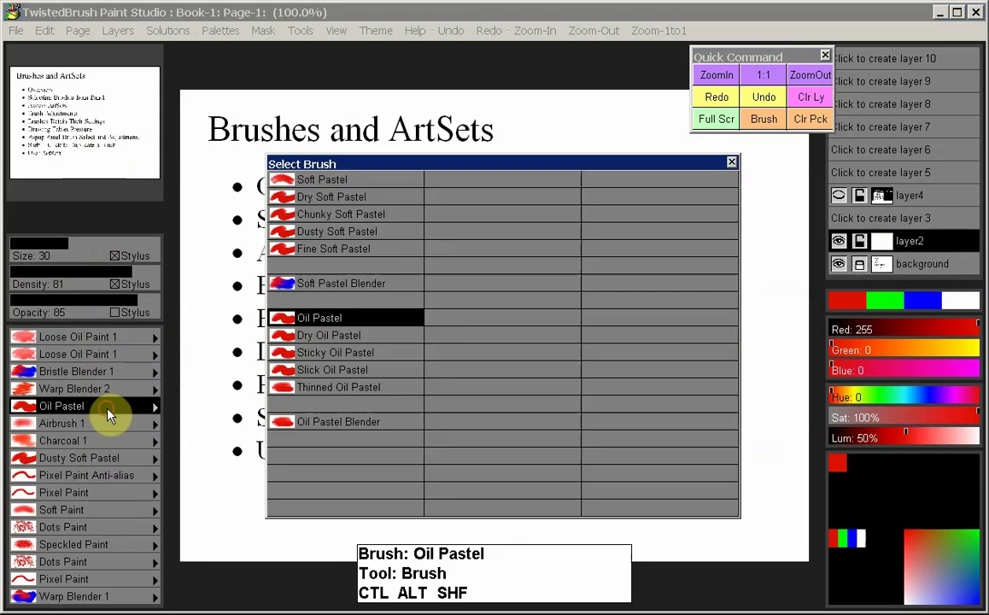
left_click(369, 324)
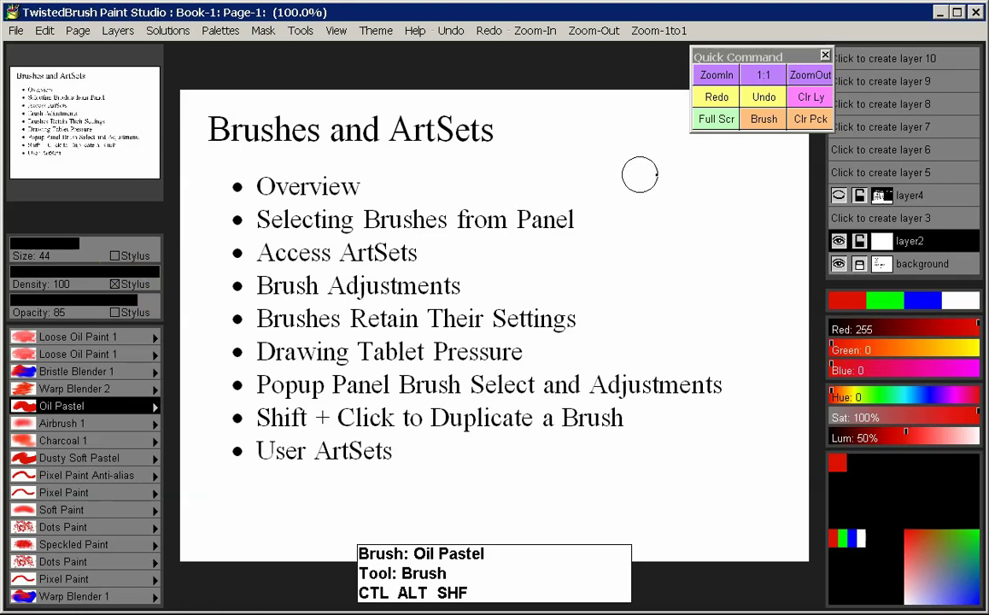
mouse_move(671, 156)
left_mouse_down()
mouse_move(598, 210)
mouse_move(660, 178)
mouse_move(600, 246)
mouse_move(669, 197)
mouse_move(643, 223)
mouse_move(693, 200)
mouse_move(654, 239)
mouse_move(685, 226)
mouse_move(665, 248)
mouse_move(691, 254)
mouse_move(670, 280)
mouse_move(674, 338)
mouse_move(700, 342)
mouse_move(718, 420)
mouse_move(721, 487)
left_mouse_up()
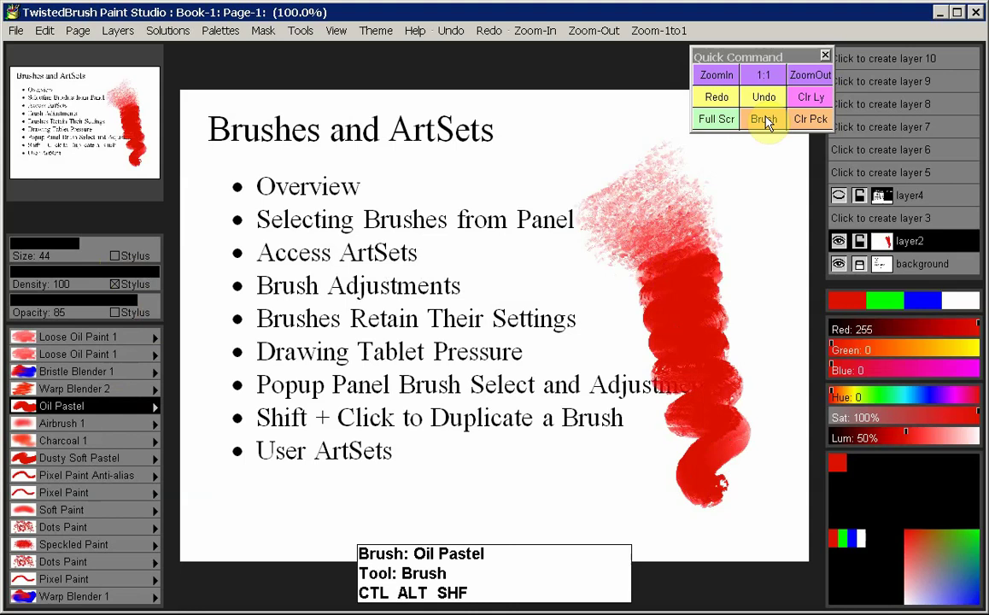
left_click(812, 98)
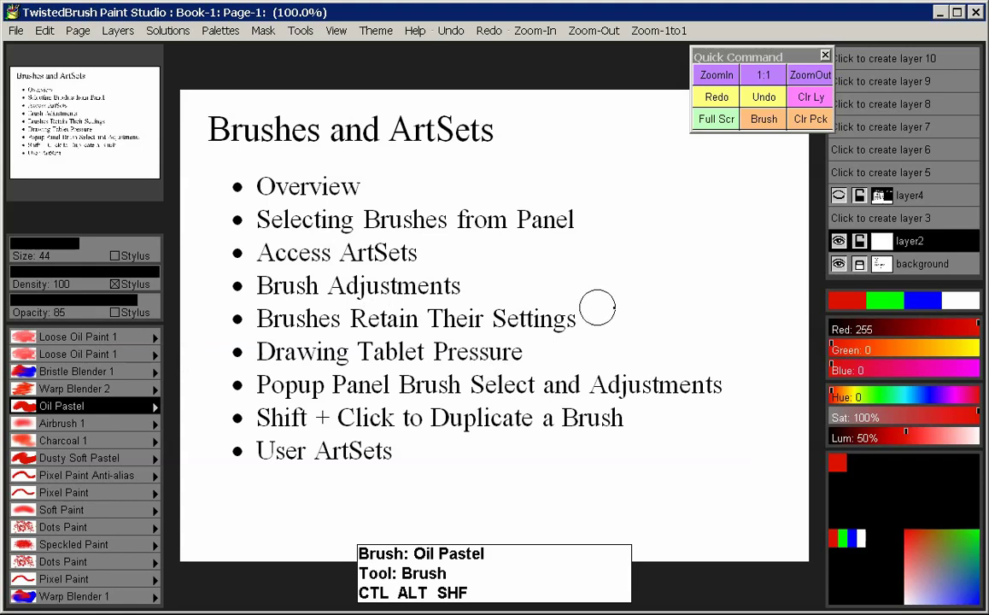
- Expand the brush adjustments in the on-canvas popup panel, choose Charcoal 1 there, and paint a diagonal stroke
right_click(616, 303)
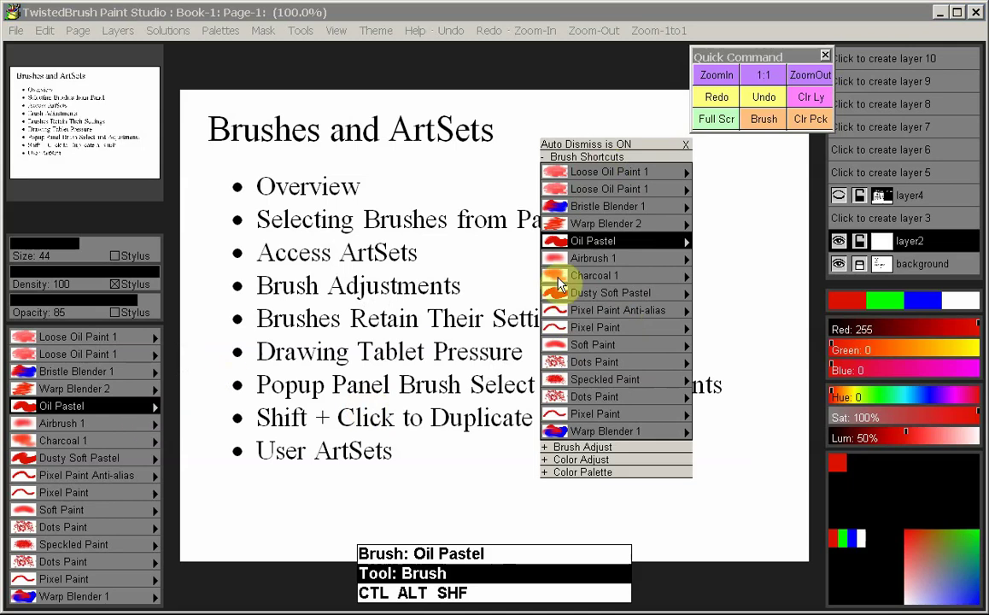
left_click(545, 448)
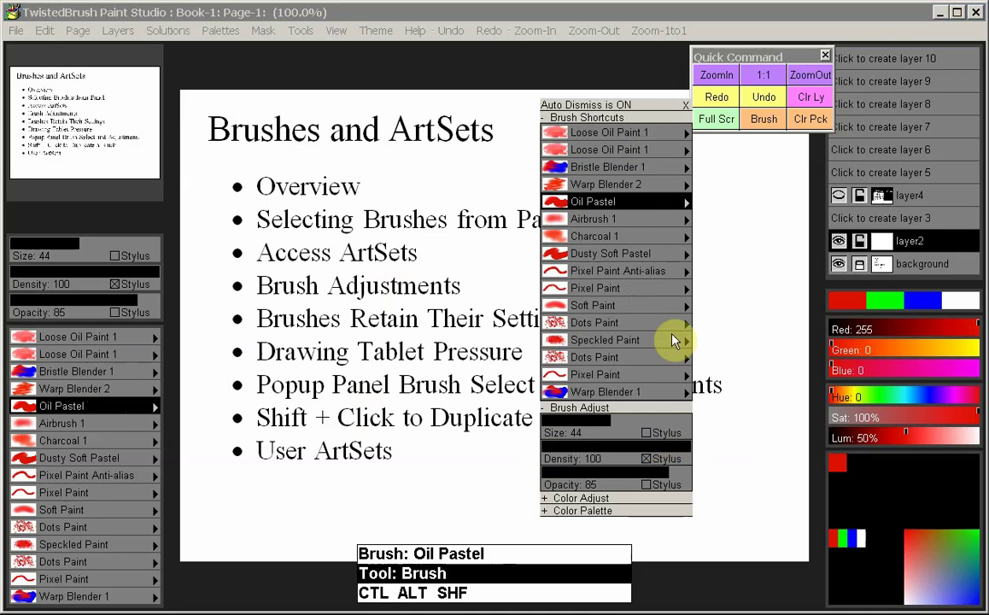
left_click(617, 241)
mouse_move(620, 267)
left_mouse_down()
mouse_move(669, 250)
mouse_move(619, 258)
mouse_move(596, 309)
left_mouse_up()
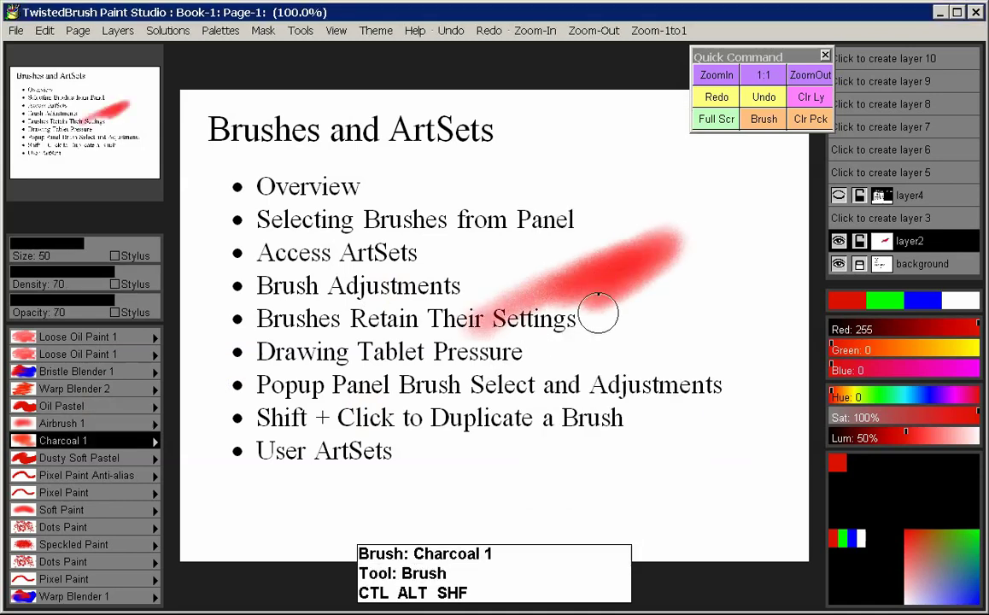
- Set Charcoal 1's size to 24 through the popup panel and paint a second stroke below the first
right_click(597, 309)
mouse_move(584, 433)
left_mouse_down()
mouse_move(629, 393)
mouse_move(631, 373)
mouse_move(545, 398)
mouse_move(570, 354)
mouse_move(618, 373)
left_mouse_up()
- Choose Oil Pastel in the on-canvas popup panel and paint a diagonal stroke above the charcoal strokes
right_click(618, 372)
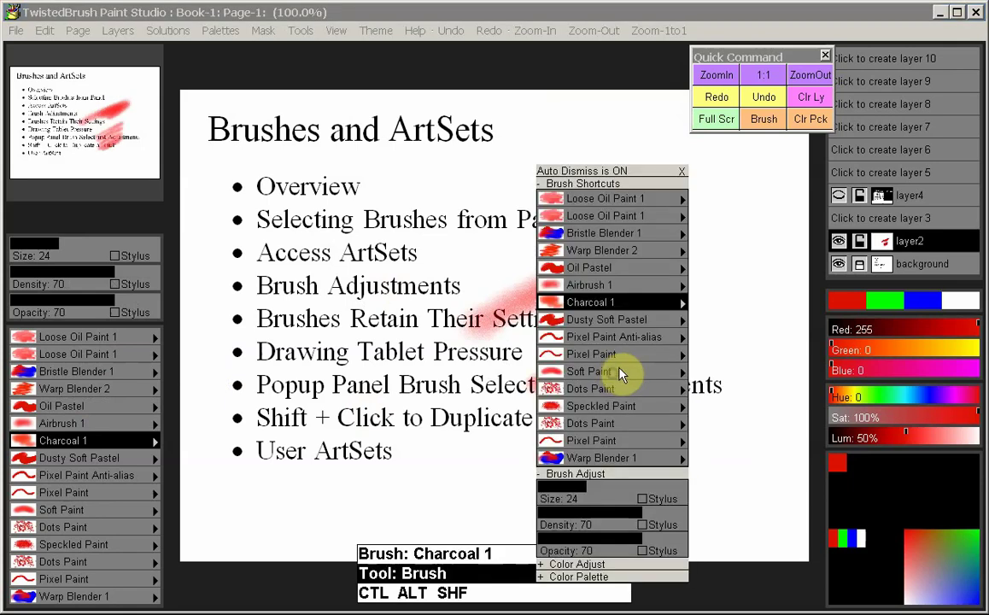
left_click(612, 270)
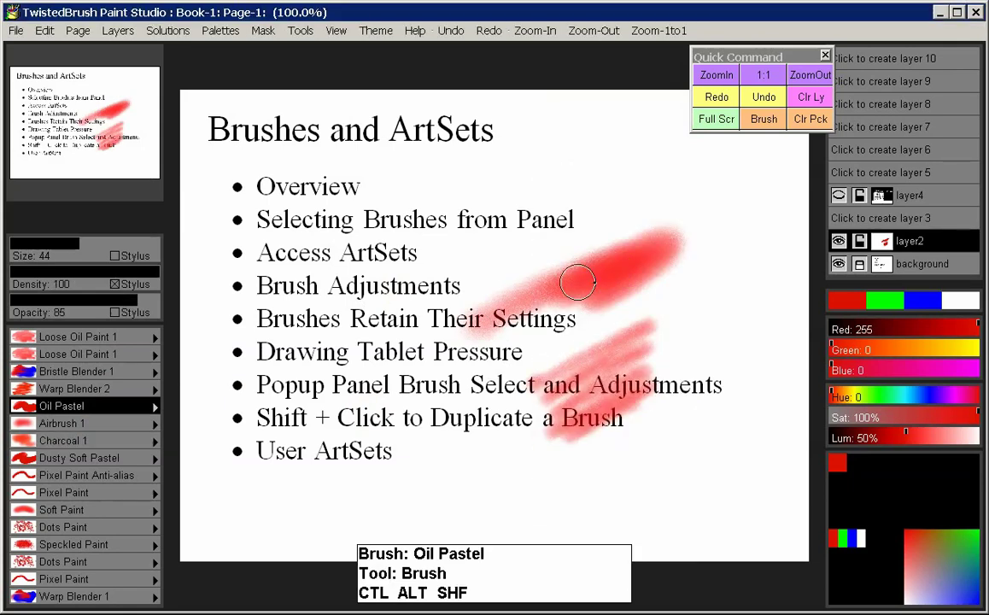
mouse_move(676, 256)
left_mouse_down()
mouse_move(669, 220)
mouse_move(583, 263)
mouse_move(626, 232)
mouse_move(510, 311)
left_mouse_up()
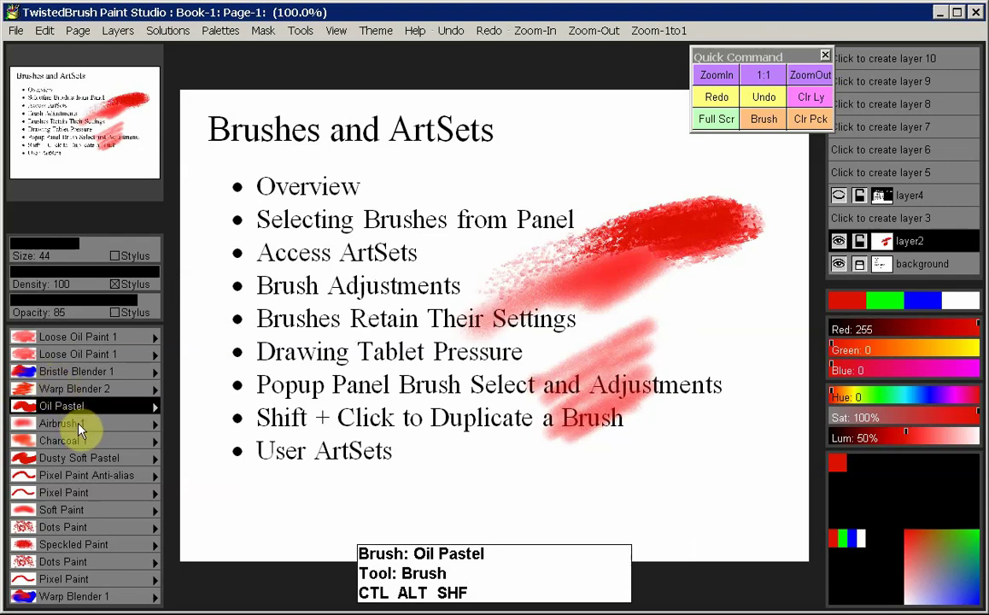
- Switch to Charcoal 1 through the popup panel, paint over the lower end of the large stroke, and clear layer2
right_click(562, 297)
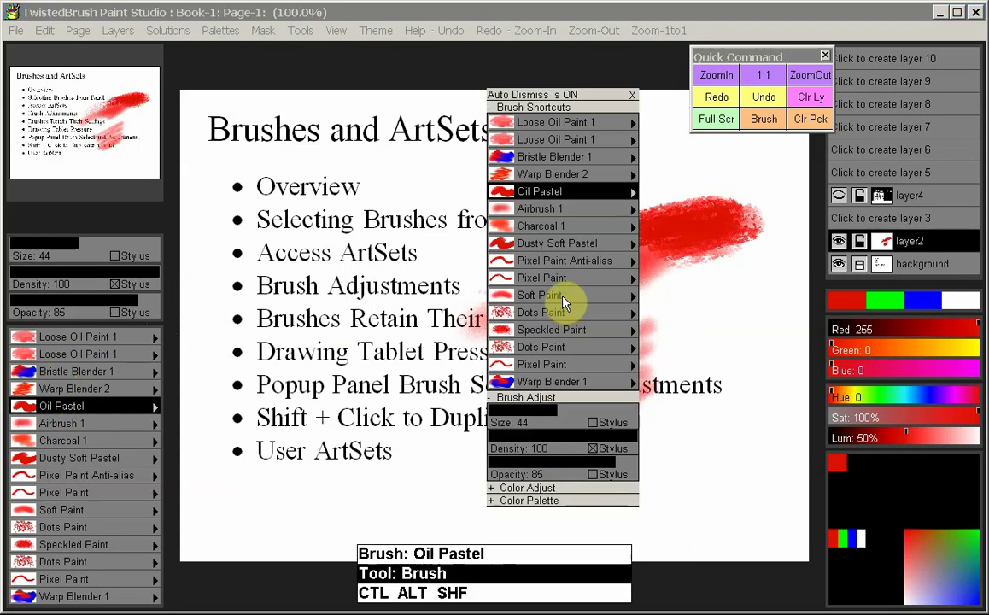
left_click(557, 229)
mouse_move(547, 216)
left_mouse_down()
mouse_move(561, 270)
mouse_move(528, 314)
mouse_move(580, 319)
left_mouse_up()
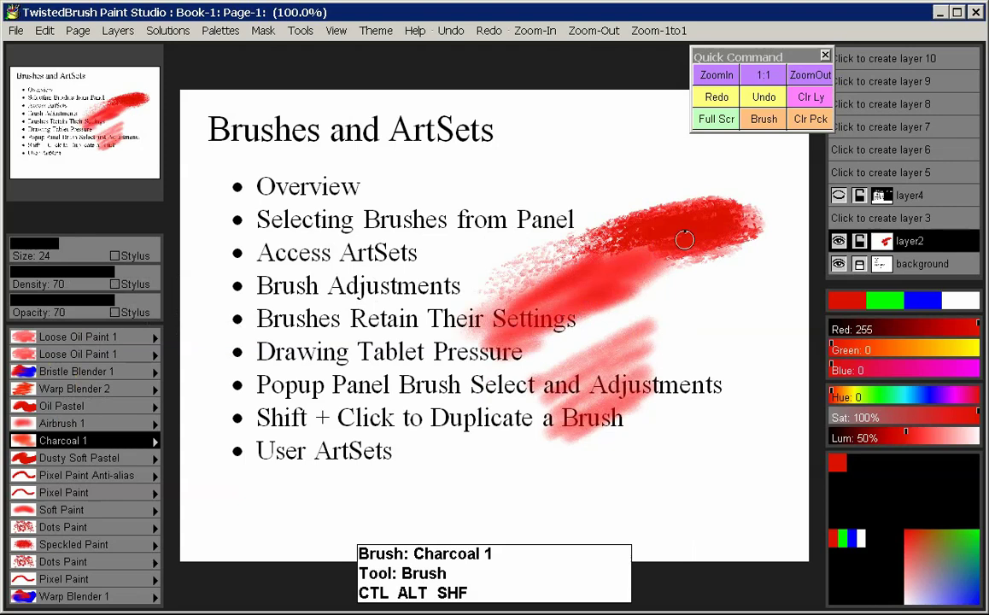
left_click(812, 97)
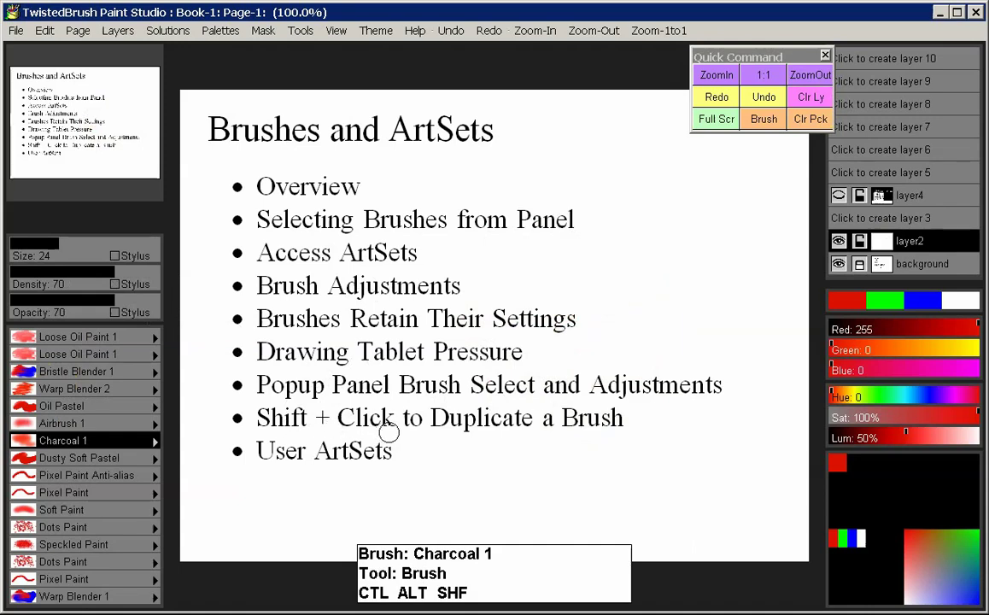
- Duplicate the Oil Pastel brush into the Airbrush 1 shortcut slot and set the copy's size to 25
left_click(129, 409)
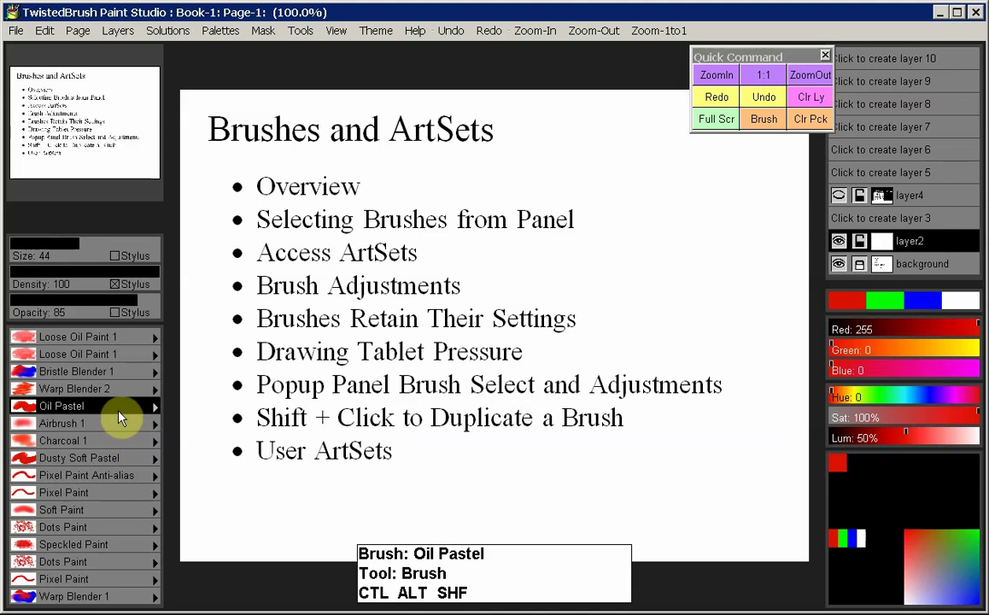
left_click_drag(92, 248, 37, 248)
left_click(103, 424, "shift")
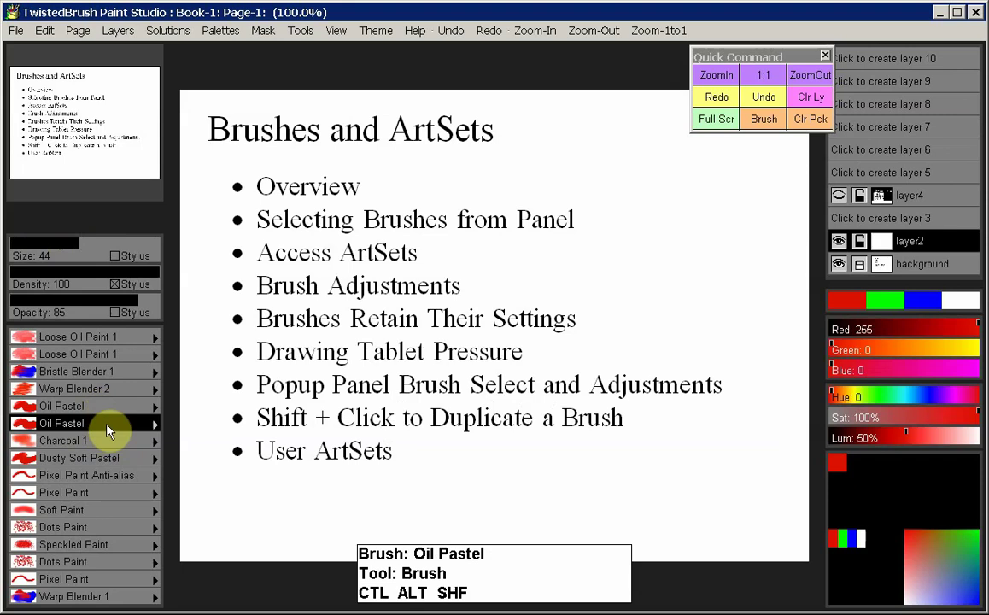
left_click(68, 252)
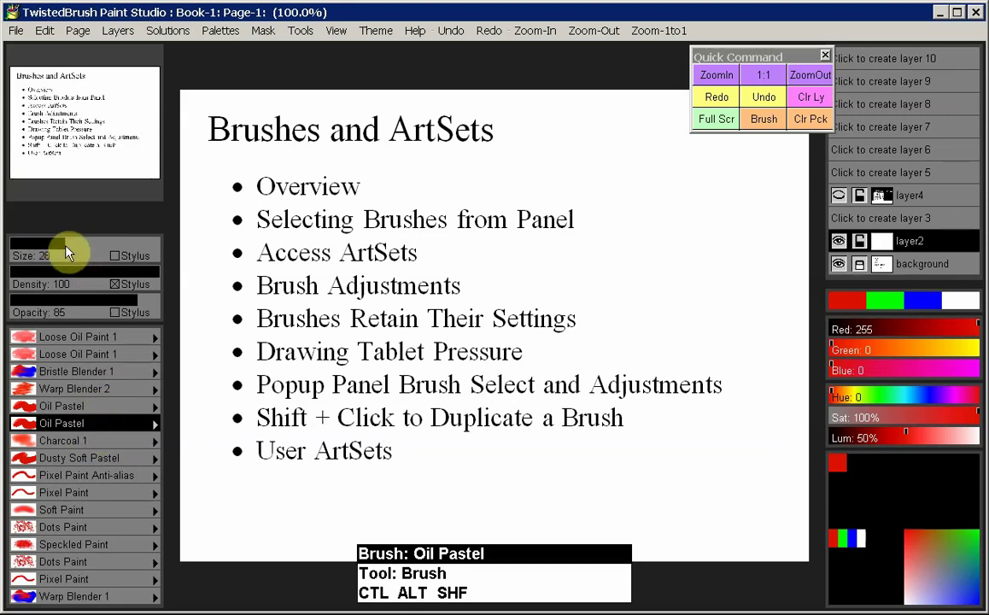
left_click(59, 249)
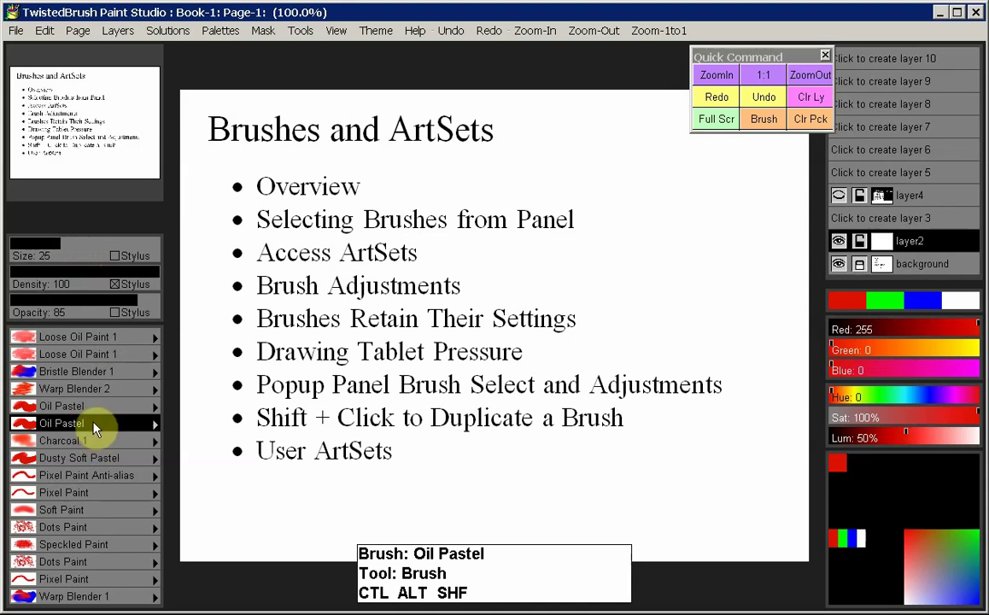
- Paint a stroke beside the bullet list with the smaller Oil Pastel copy and wider strokes below it with the original Oil Pastel
mouse_move(624, 267)
left_mouse_down()
mouse_move(652, 242)
mouse_move(598, 278)
left_mouse_up()
left_click(69, 409)
mouse_move(641, 305)
left_mouse_down()
mouse_move(608, 304)
mouse_move(650, 297)
mouse_move(673, 306)
mouse_move(640, 360)
left_mouse_up()
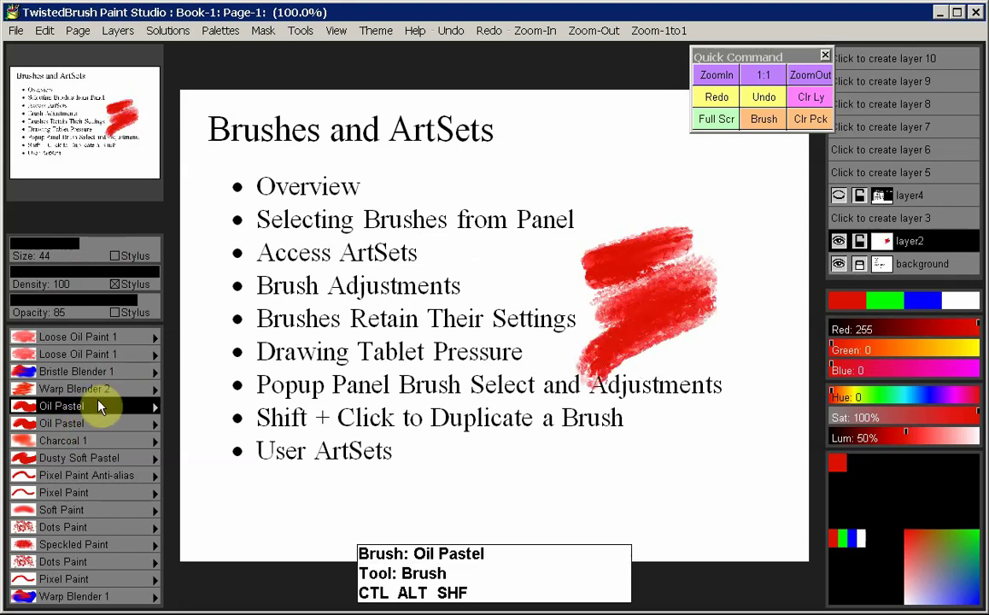
- Using the popup panel, paint near the page title with the smaller Oil Pastel copy and above that with the original Oil Pastel
right_click(566, 251)
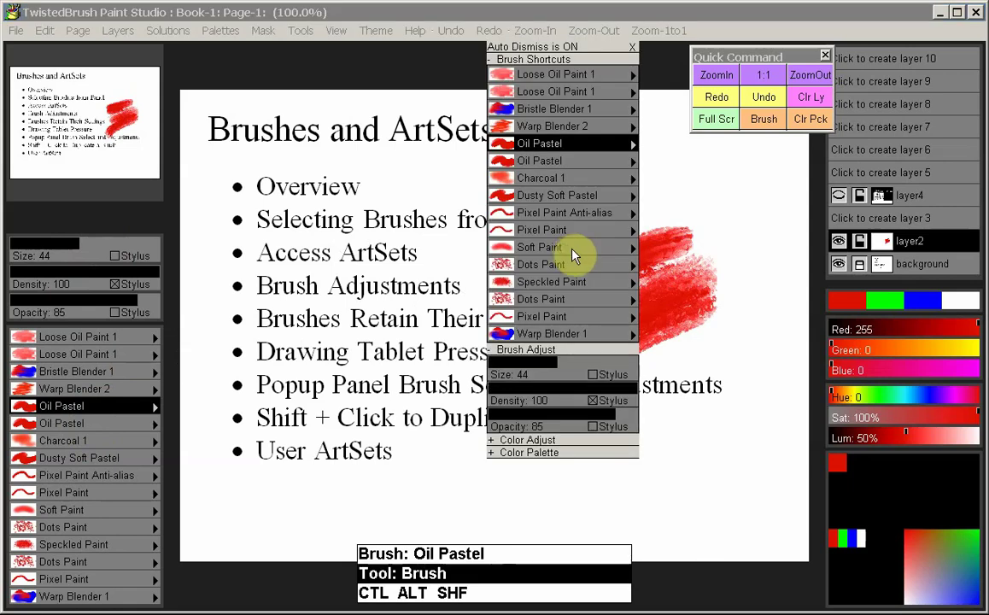
left_click(566, 162)
mouse_move(629, 175)
left_mouse_down()
mouse_move(534, 199)
mouse_move(457, 188)
left_mouse_up()
right_click(552, 197)
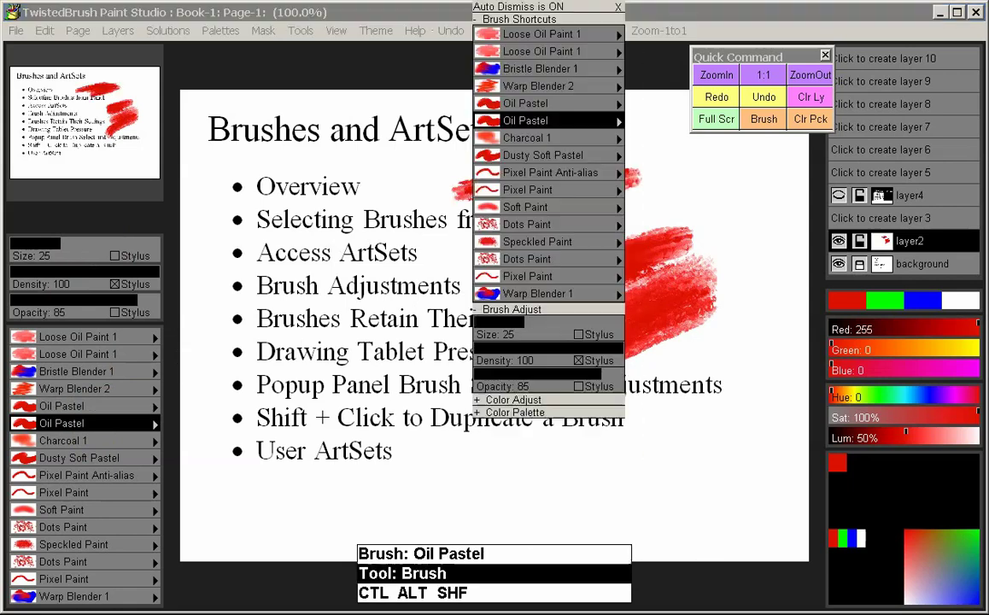
left_click(545, 105)
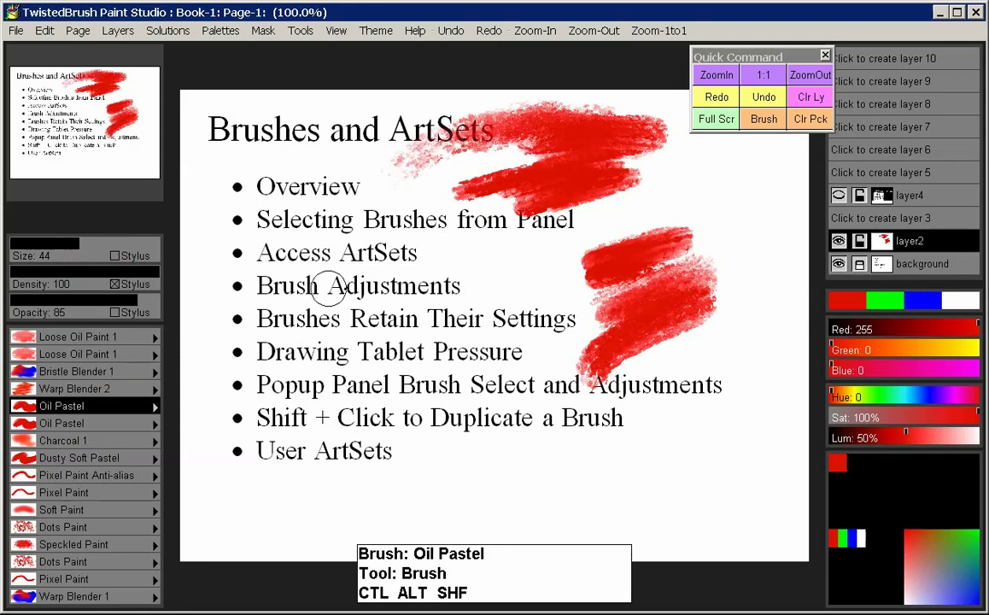
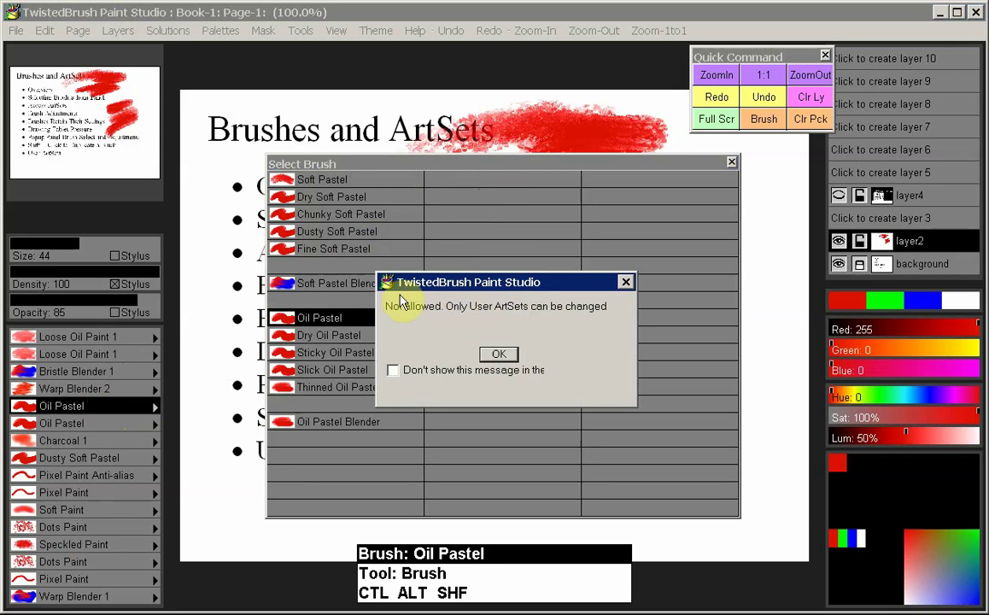
- Dismiss the ArtSet notice and close the pastel brush selection window
left_click(504, 357)
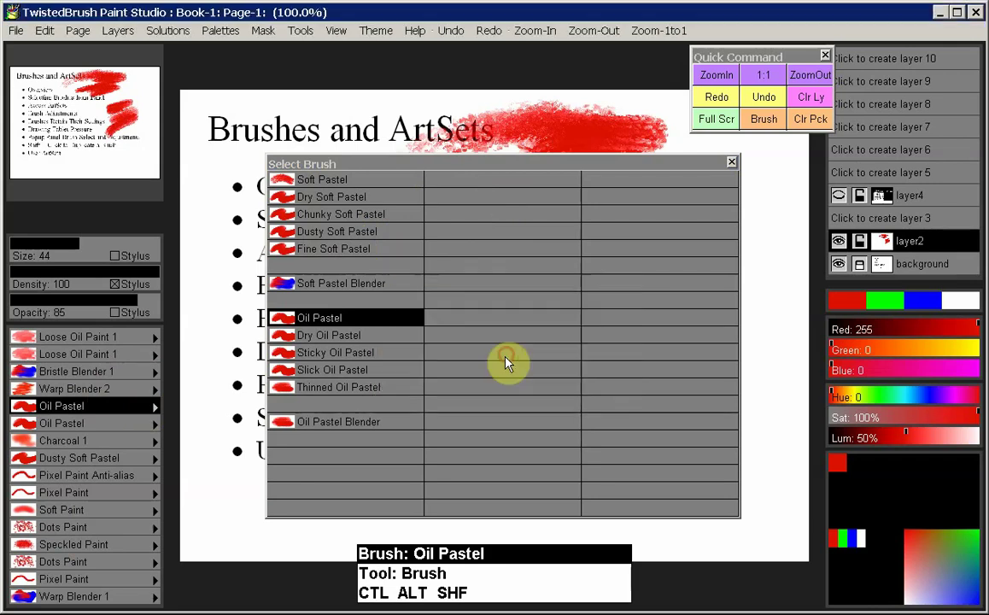
left_click(732, 162)
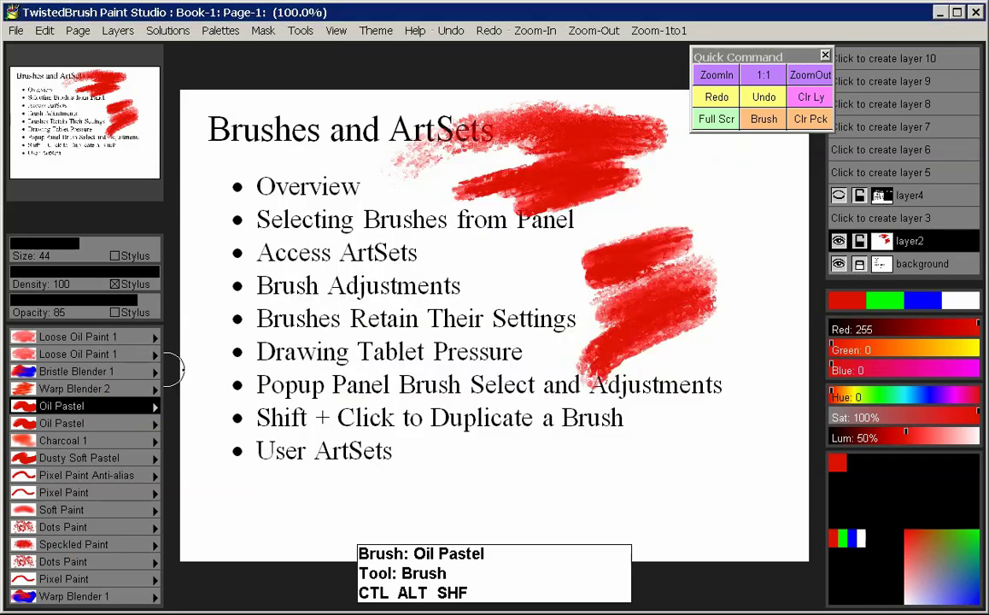
- Save the Charcoal 1 brush in the first slot of User ArtSet 1 with Save Color Information enabled, and select the saved brush
left_click(101, 444)
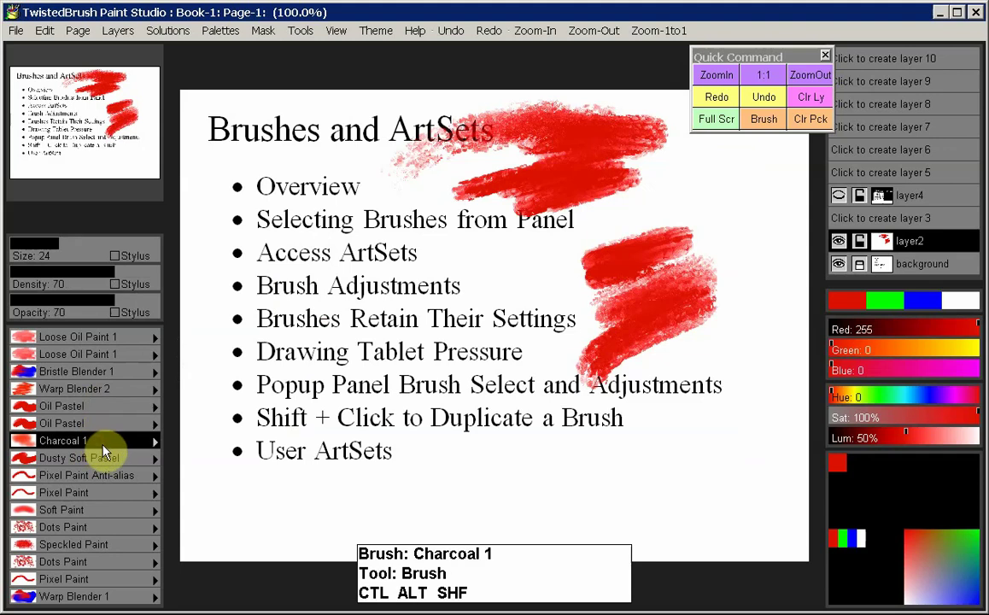
left_click(157, 444)
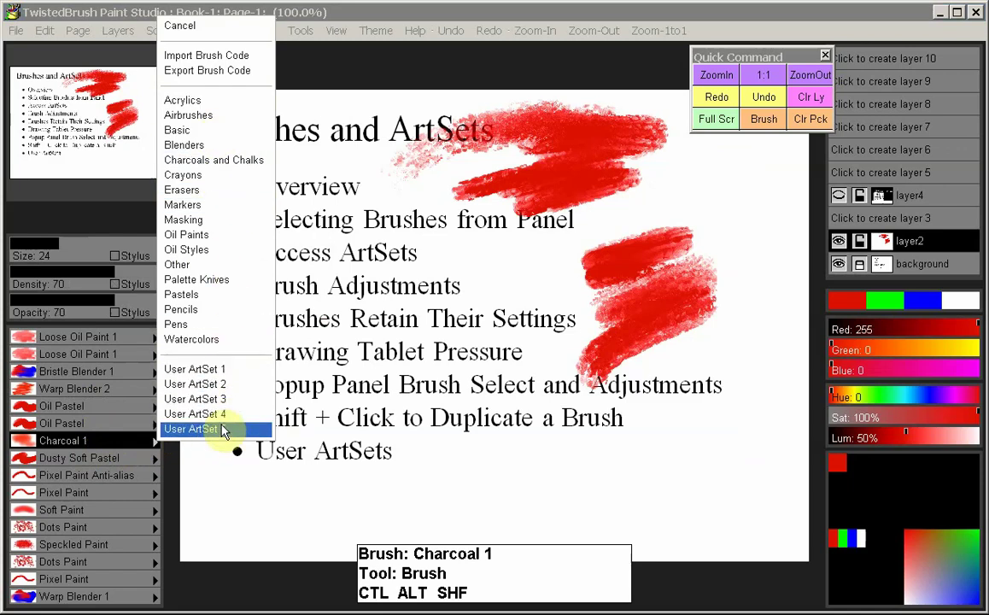
left_click(228, 377)
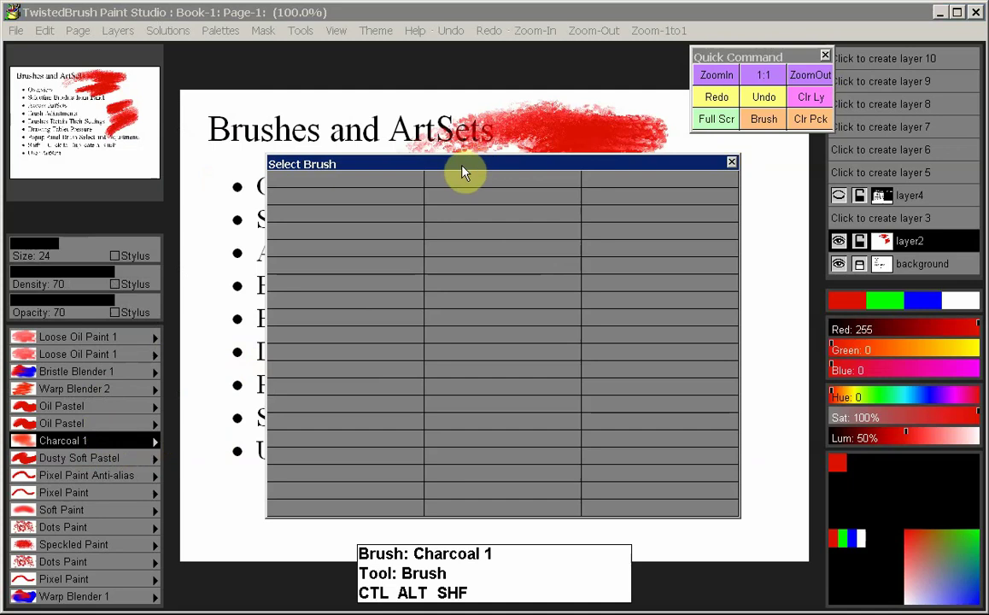
left_click(393, 185)
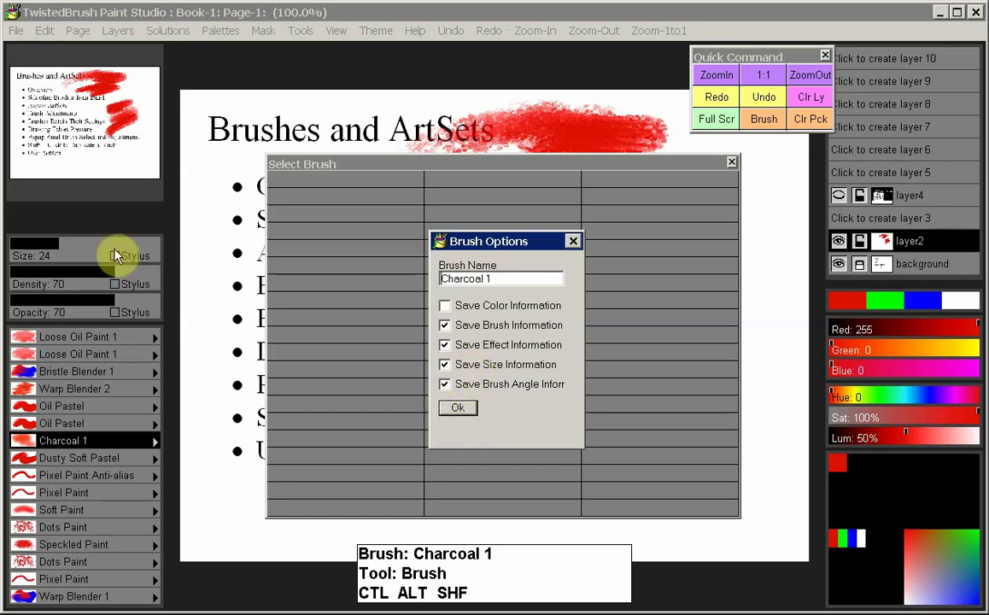
left_click(445, 307)
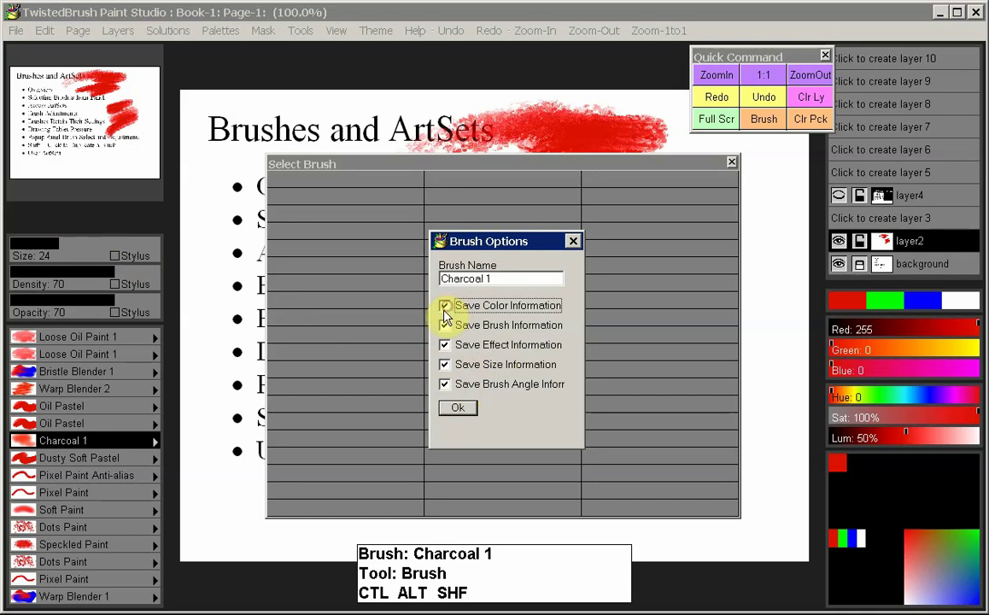
left_click(461, 408)
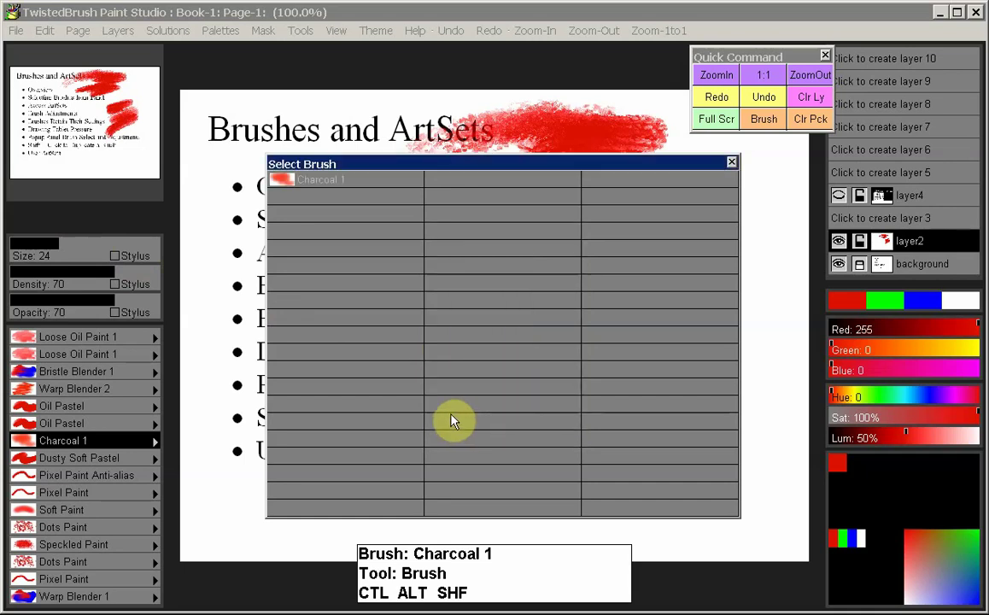
left_click(318, 177)
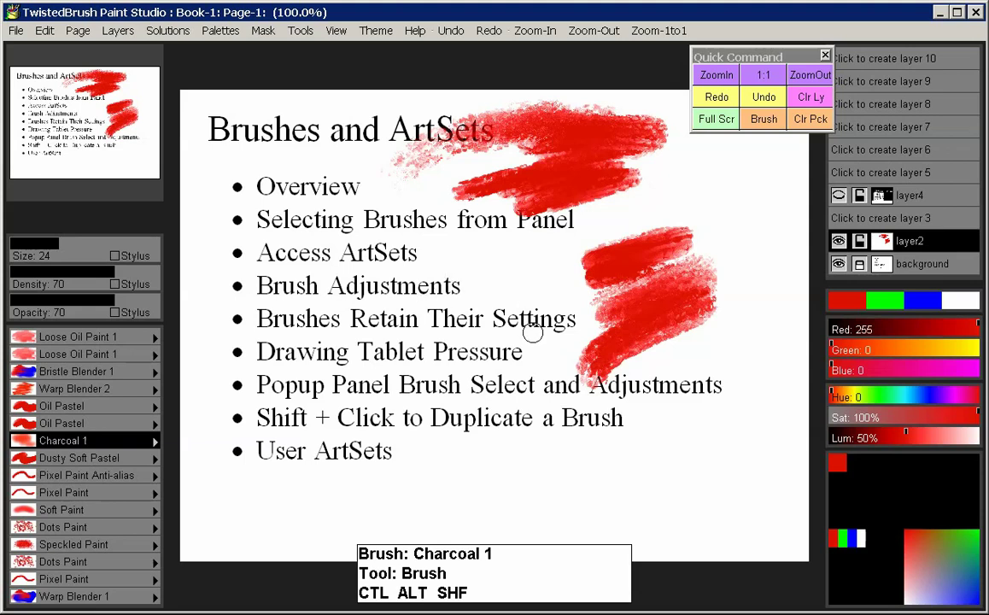
- Save a second Charcoal 1 copy in the slot below the first one, keeping all save options enabled
left_click(96, 442)
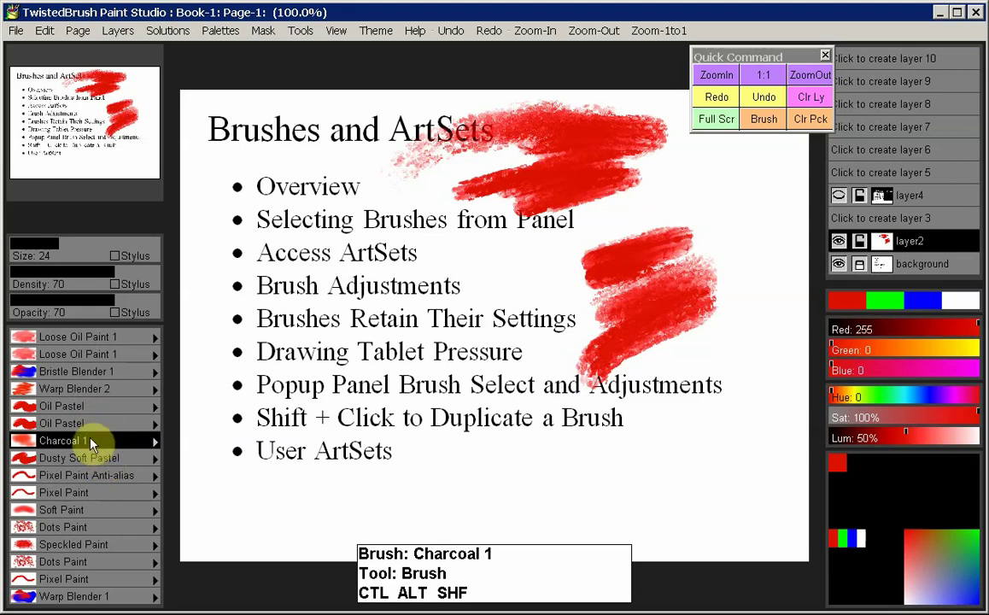
left_click(152, 437)
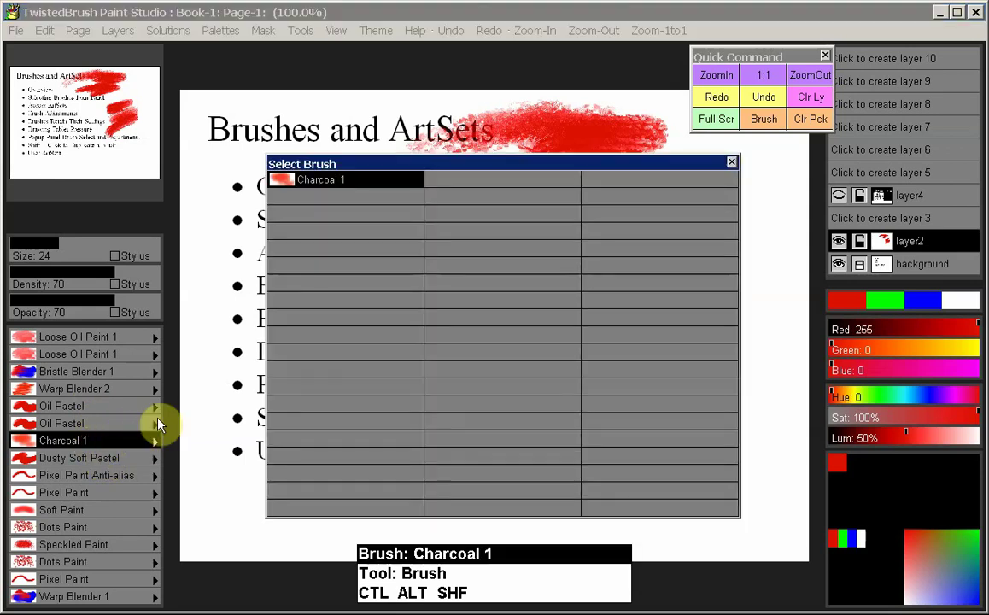
right_click(382, 202)
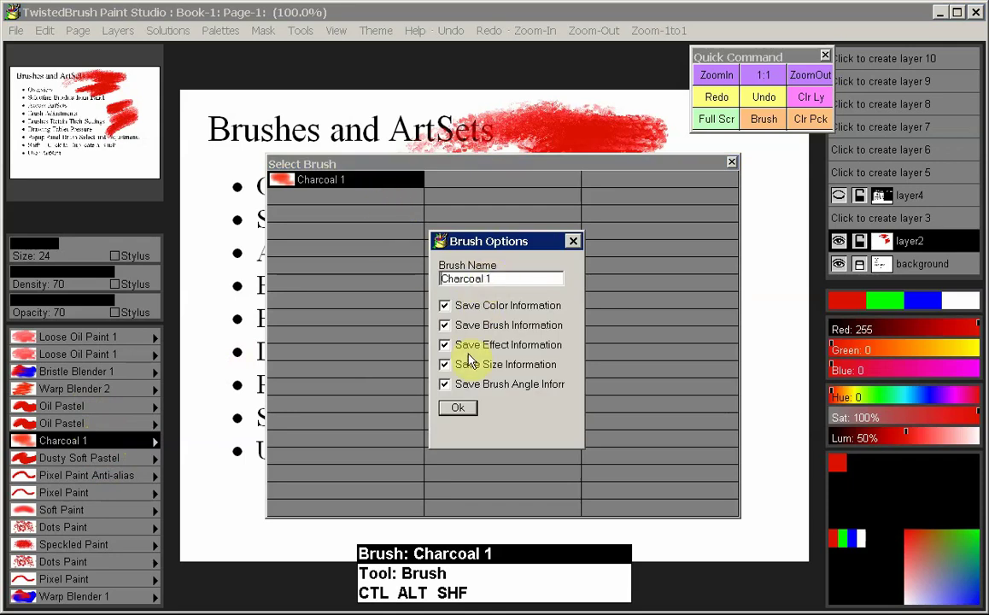
left_click(457, 407)
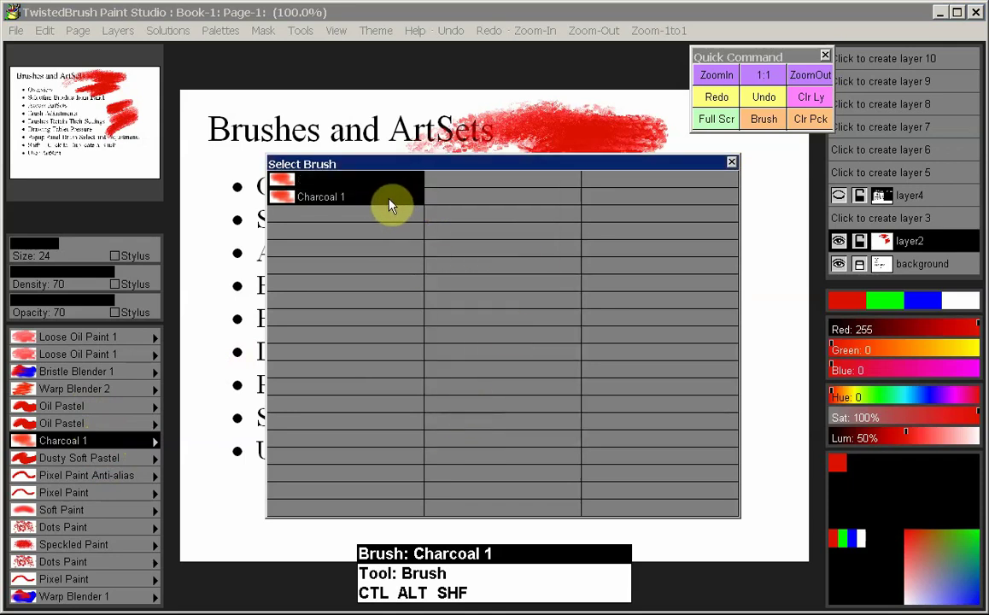
- Delete the second Charcoal 1 copy from the user ArtSet and close the brush selection window
key("Delete")
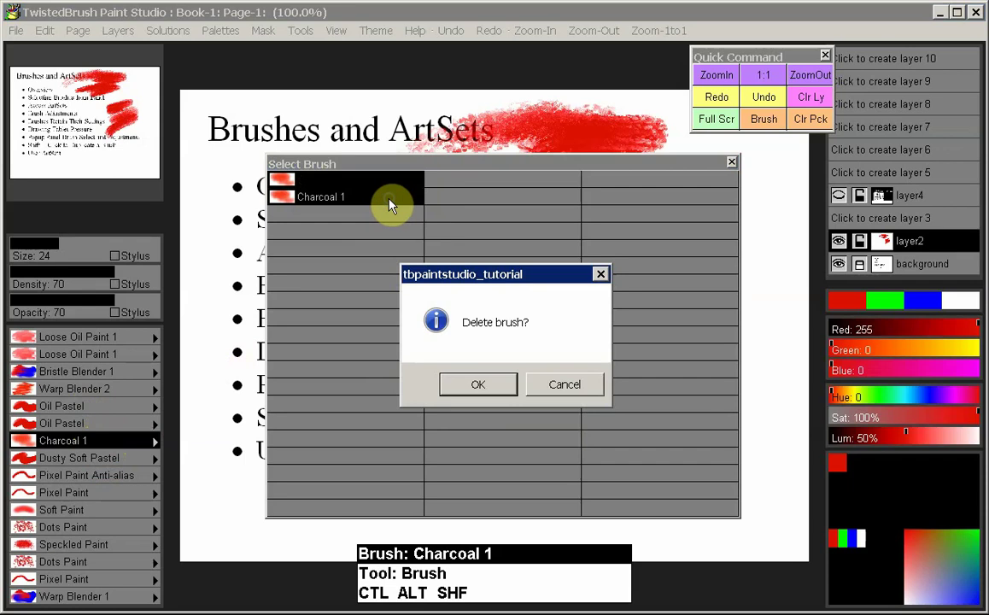
left_click(479, 385)
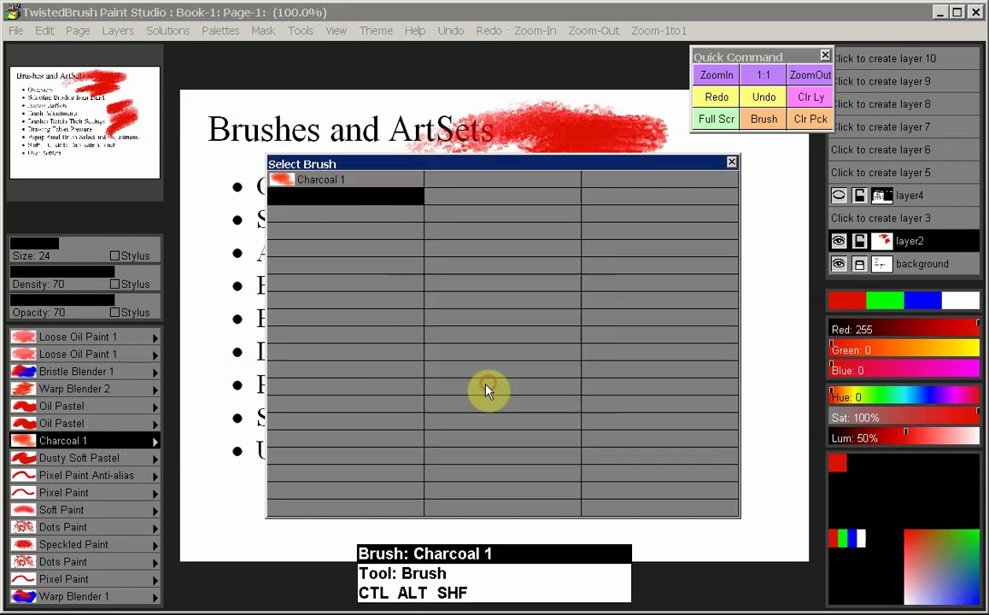
left_click(732, 163)
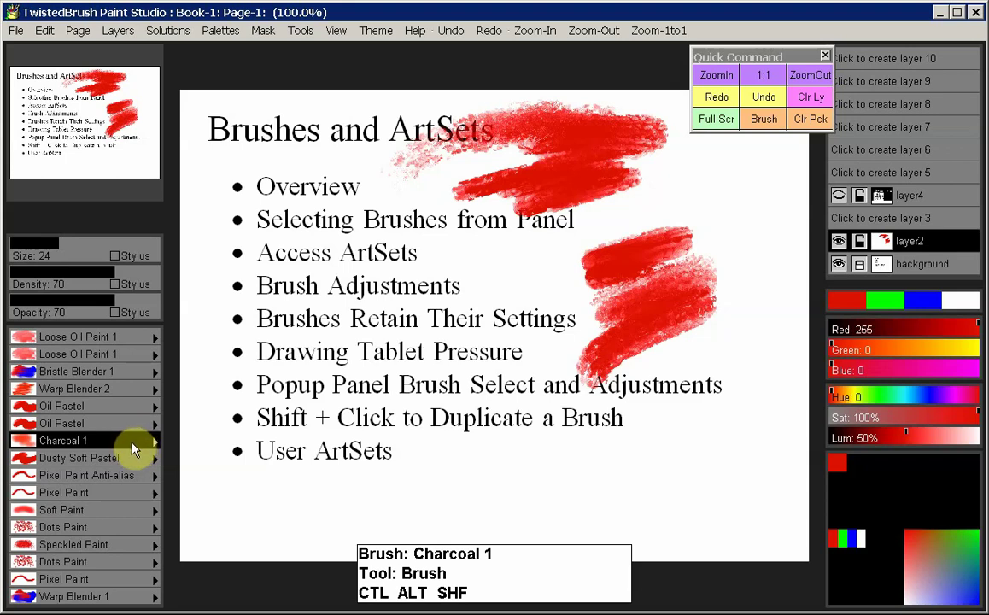
right_click(130, 443)
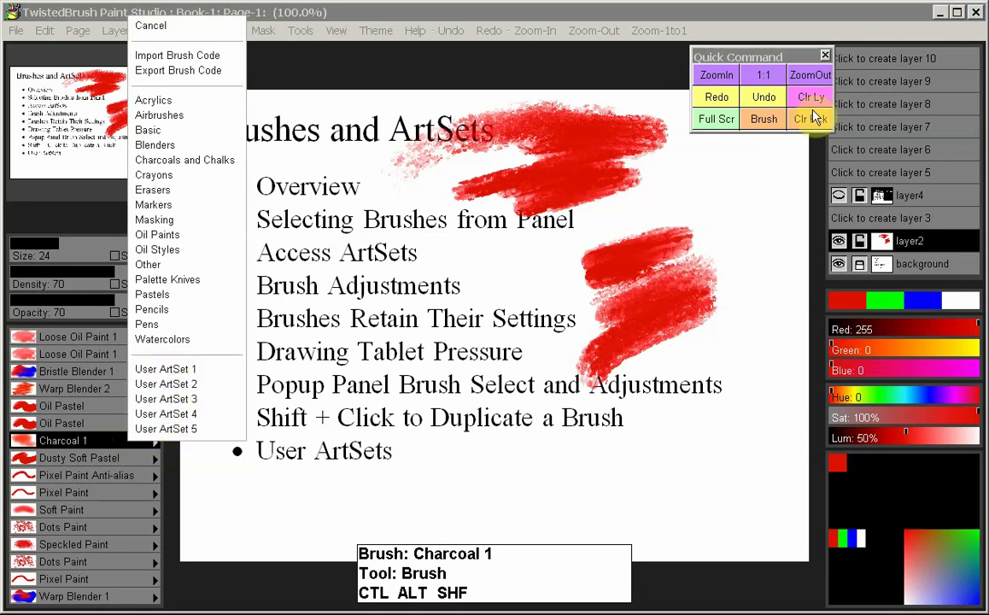
left_click(742, 85)
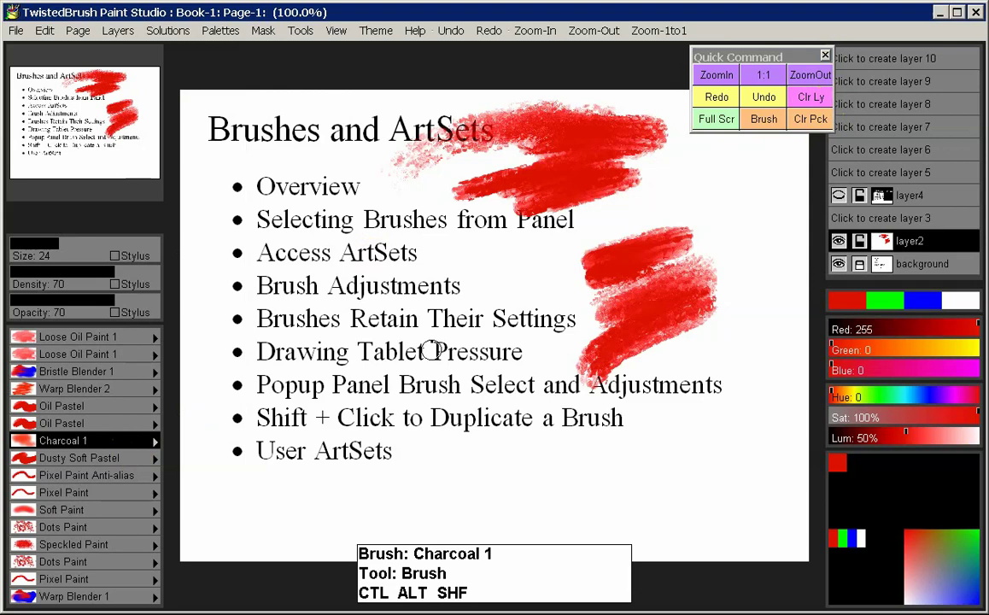